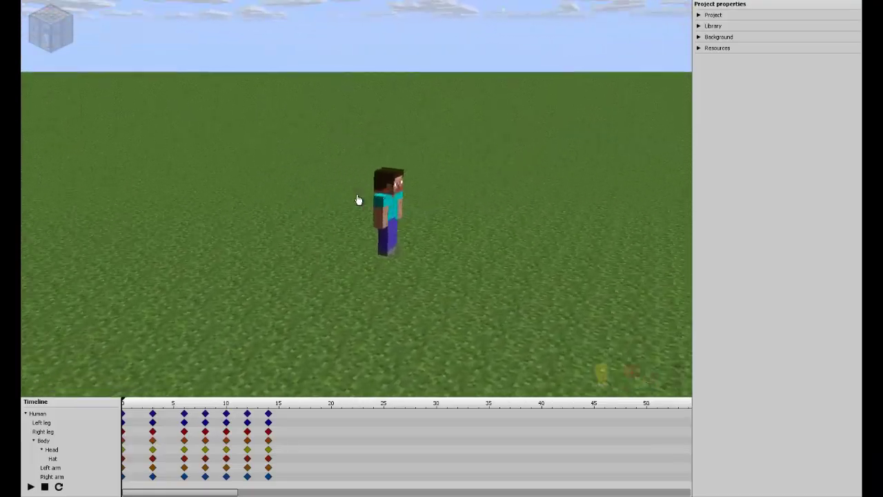
# - Play back Steve's walk, then add a second Human character to the scene
pyautogui.press('space')
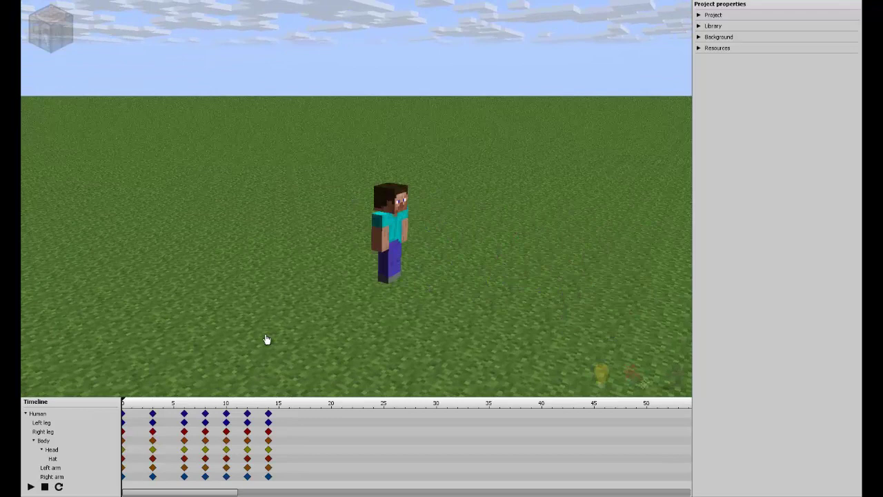
pyautogui.press('space')
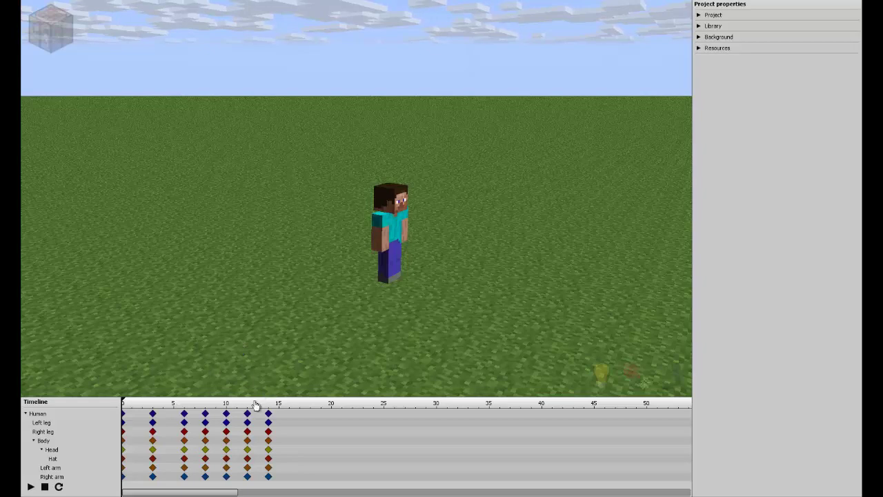
pyautogui.click(55, 29)
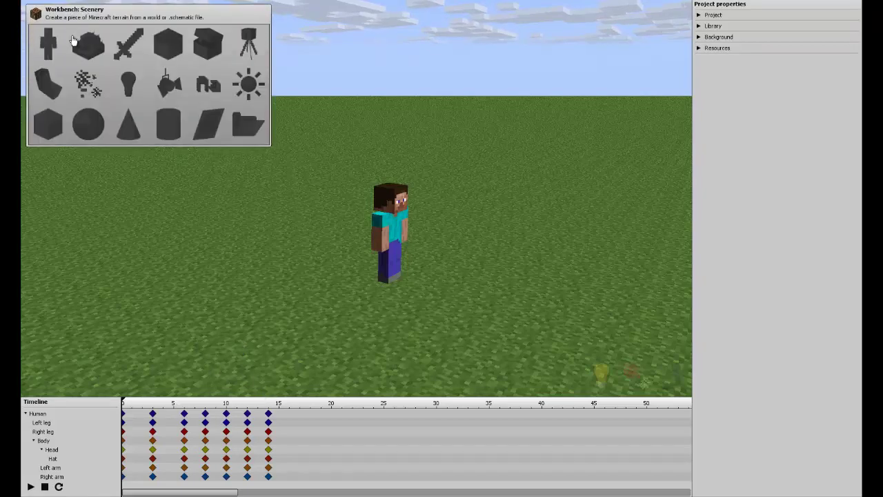
pyautogui.click(50, 41)
pyautogui.moveTo(356, 200); pyautogui.dragTo(356, 199, button='right')
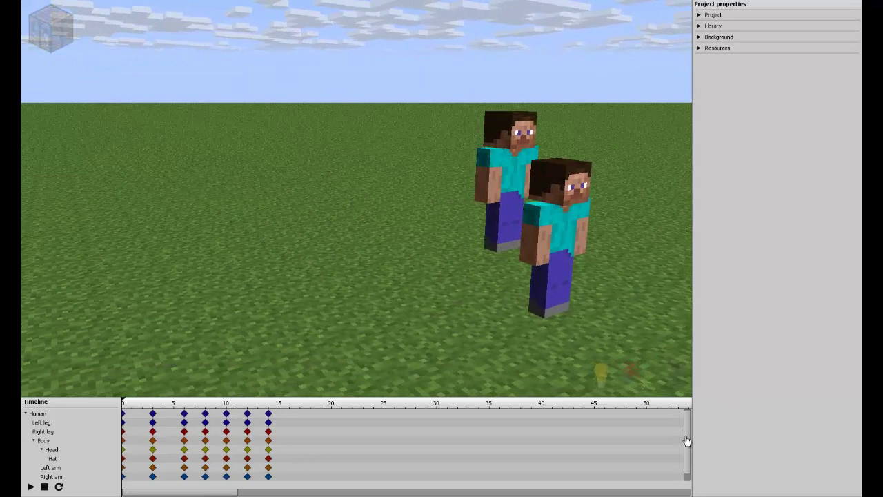
# - Collapse the first Human's parts in the timeline and select Human #2
pyautogui.click(32, 441)
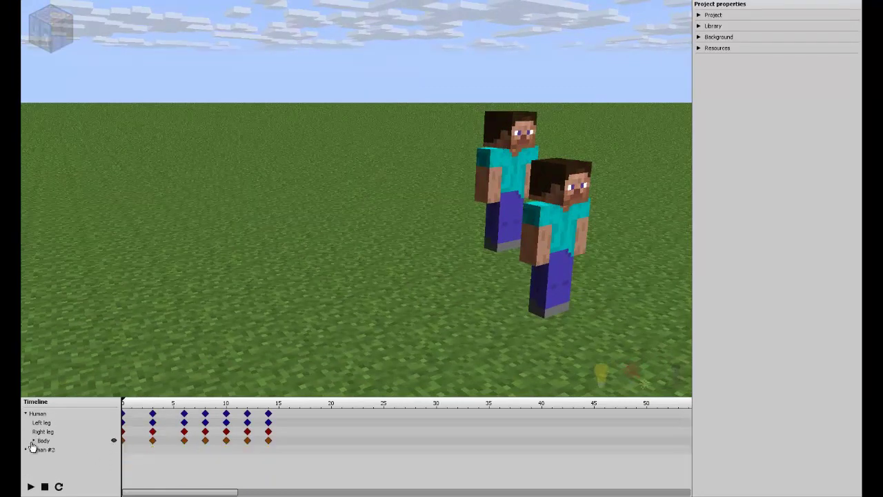
pyautogui.click(33, 441)
pyautogui.click(34, 441)
pyautogui.click(26, 413)
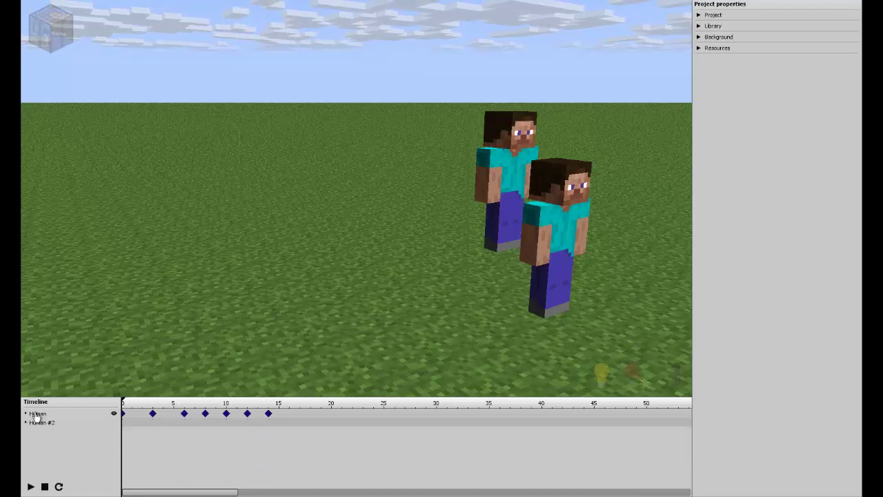
pyautogui.click(123, 423)
# - Move Human #2 to the left of Steve at ground level
pyautogui.moveTo(440, 247)
pyautogui.mouseDown()
pyautogui.moveTo(166, 269)
pyautogui.moveTo(175, 310)
pyautogui.mouseUp()
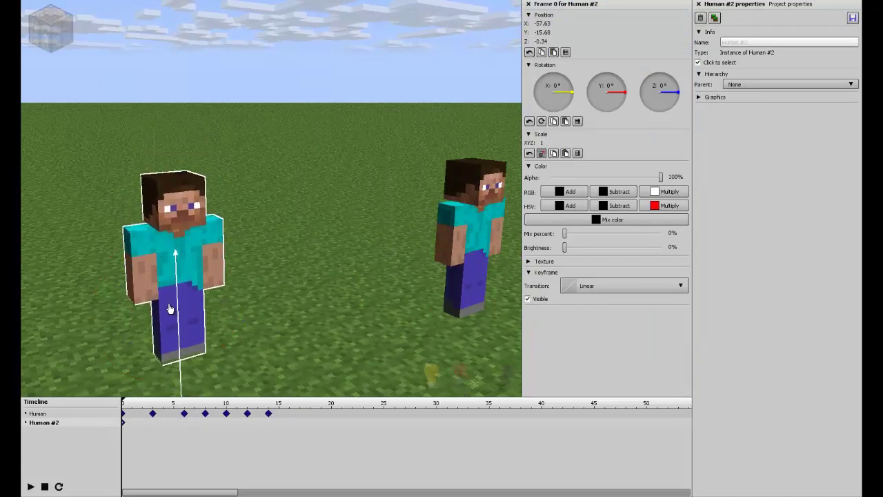
pyautogui.moveTo(175, 311); pyautogui.dragTo(175, 309)
pyautogui.moveTo(175, 310); pyautogui.dragTo(270, 200, button='right')
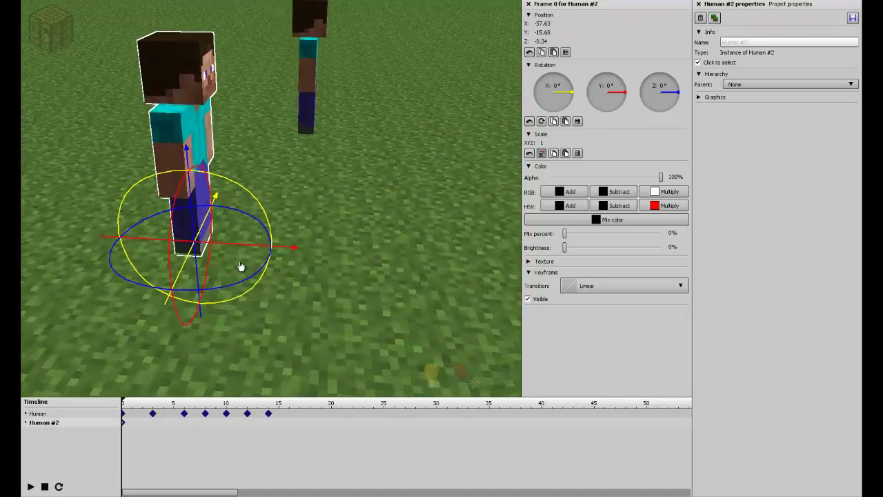
# - Add frame-0 keyframes to Human #2's legs, body, head and both arms
pyautogui.click(26, 422)
pyautogui.click(32, 450)
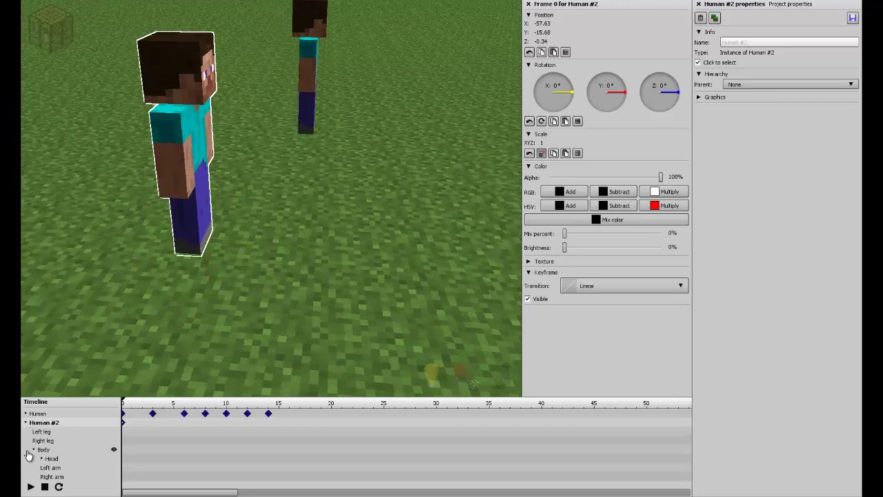
pyautogui.click(124, 441)
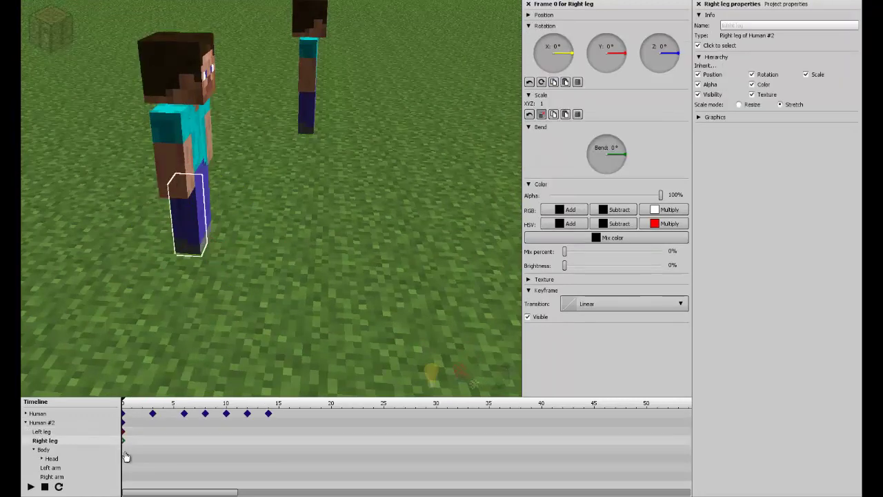
pyautogui.click(126, 451)
pyautogui.click(123, 468)
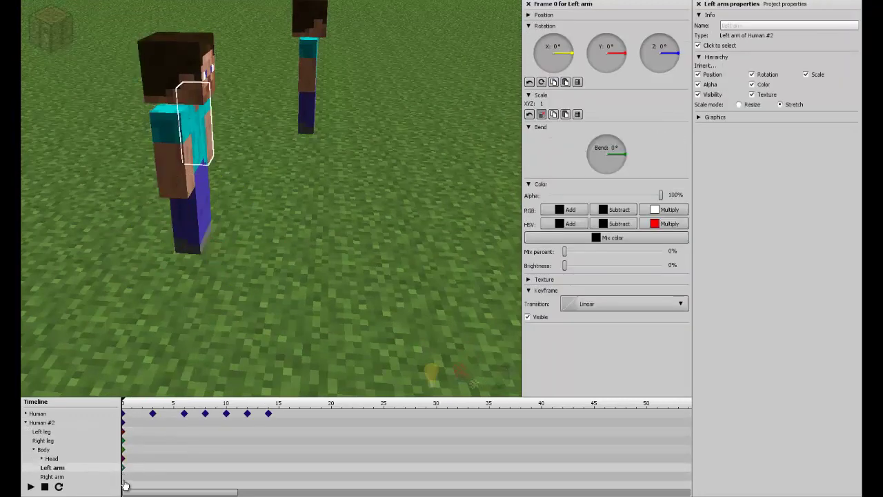
pyautogui.click(124, 477)
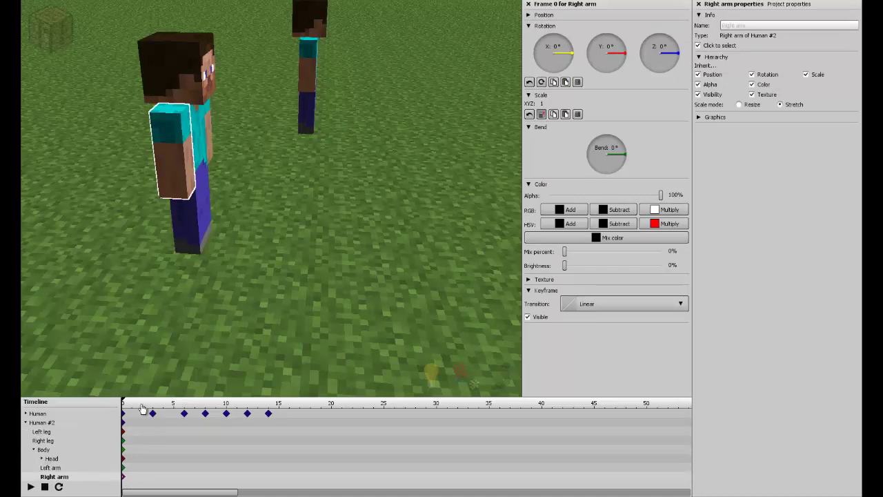
# - Add frame-3 keyframes to Human #2 and all of its body parts
pyautogui.click(153, 423)
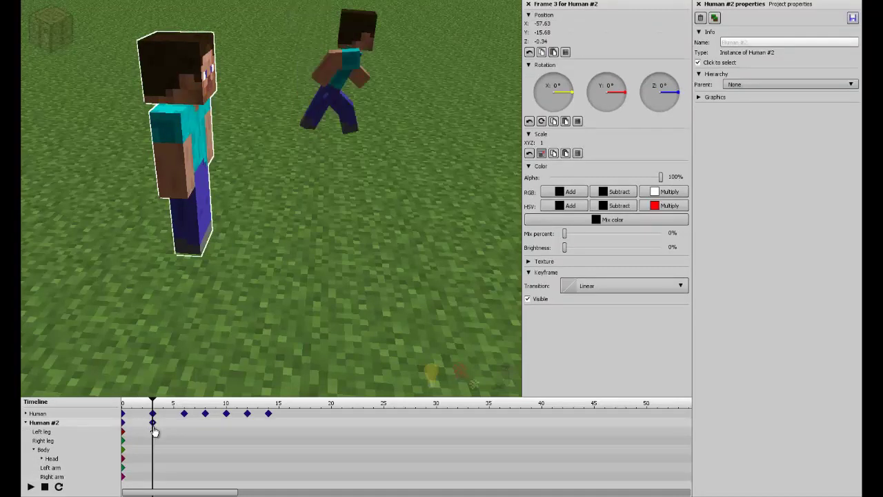
pyautogui.click(153, 440)
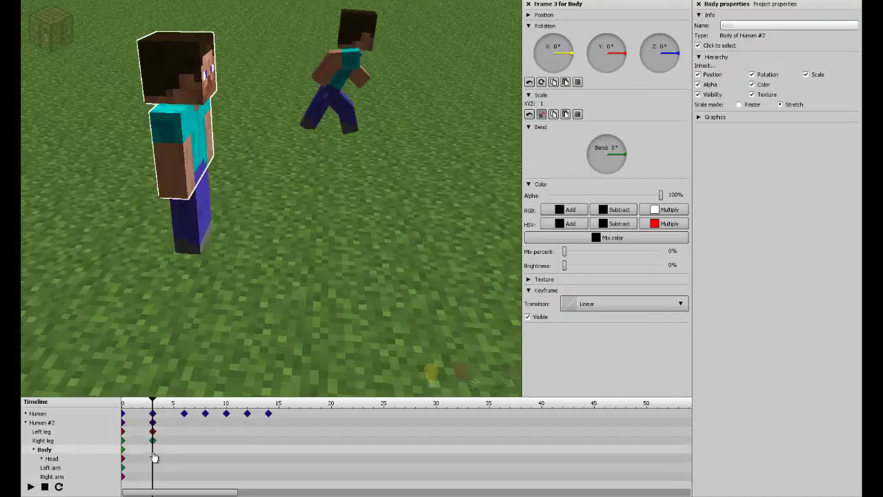
pyautogui.click(153, 458)
pyautogui.click(153, 477)
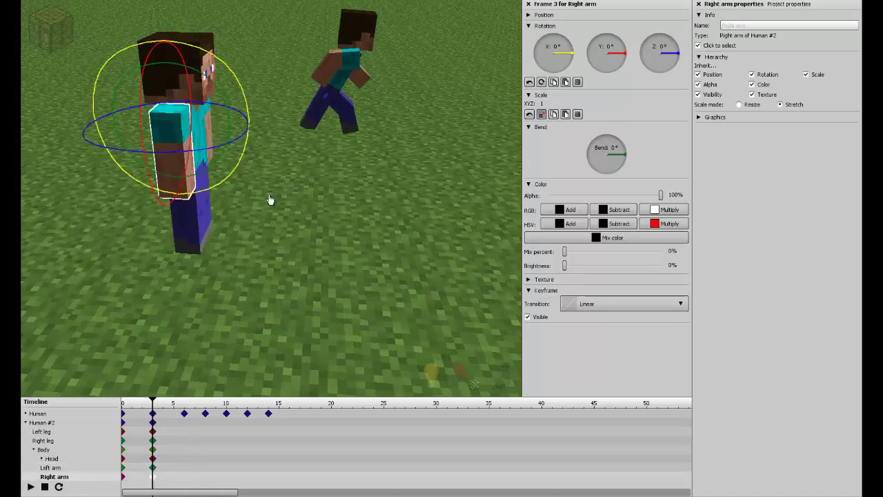
pyautogui.moveTo(270, 199); pyautogui.dragTo(270, 200, button='right')
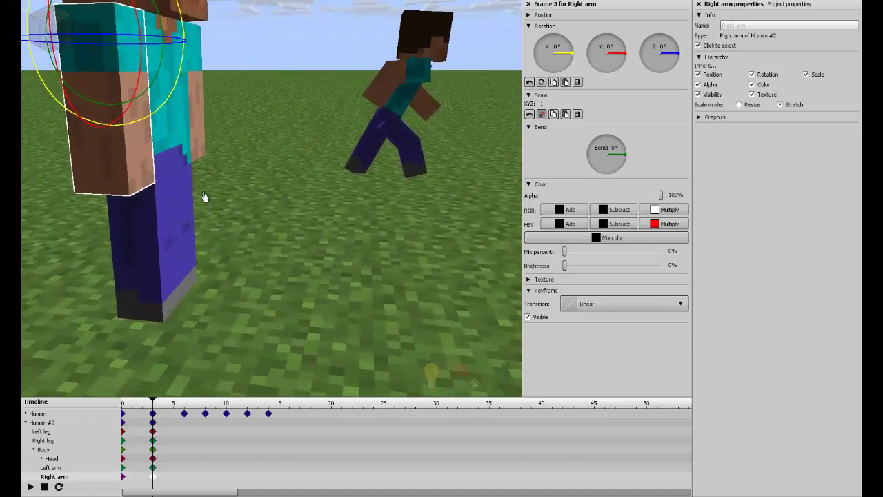
# - Rotate Human #2's left leg forward about 21 degrees at frame 3
pyautogui.click(154, 425)
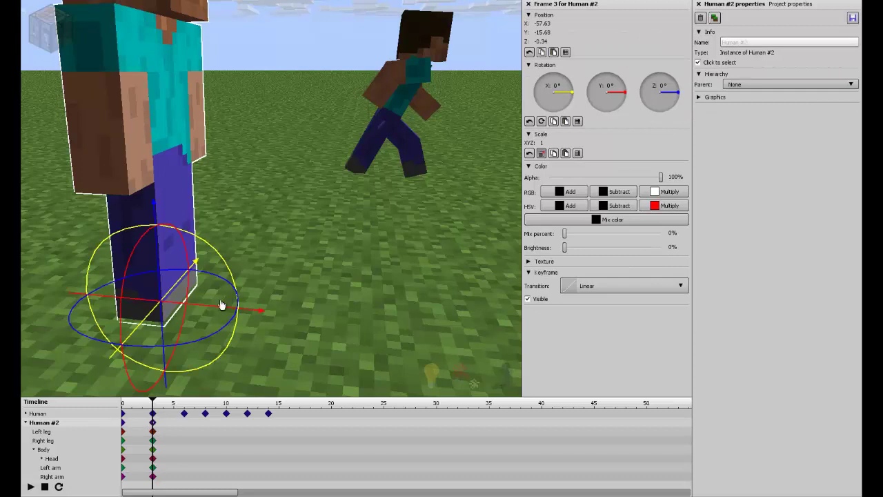
pyautogui.moveTo(215, 308); pyautogui.dragTo(215, 308)
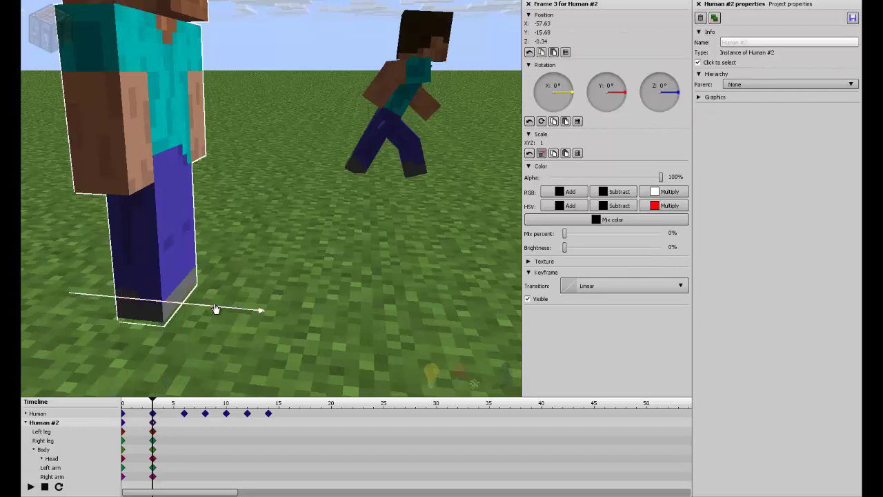
pyautogui.click(181, 217)
pyautogui.moveTo(231, 140); pyautogui.dragTo(233, 173)
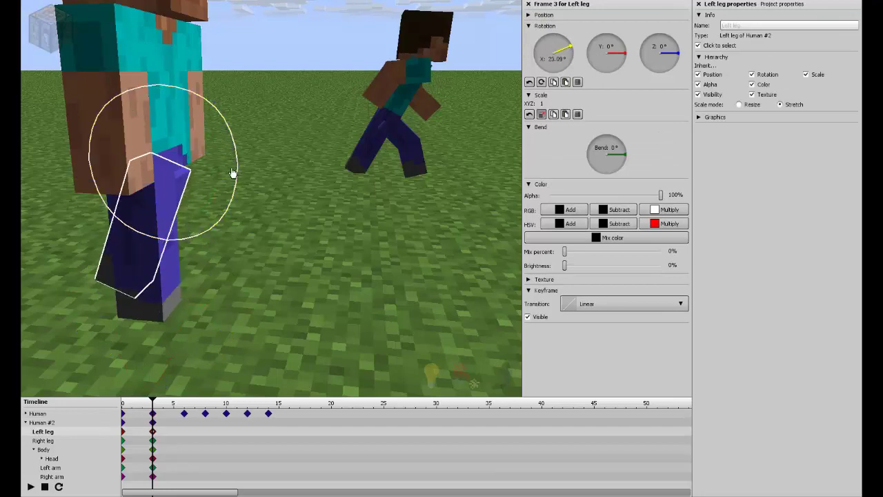
pyautogui.moveTo(233, 173); pyautogui.dragTo(271, 200, button='right')
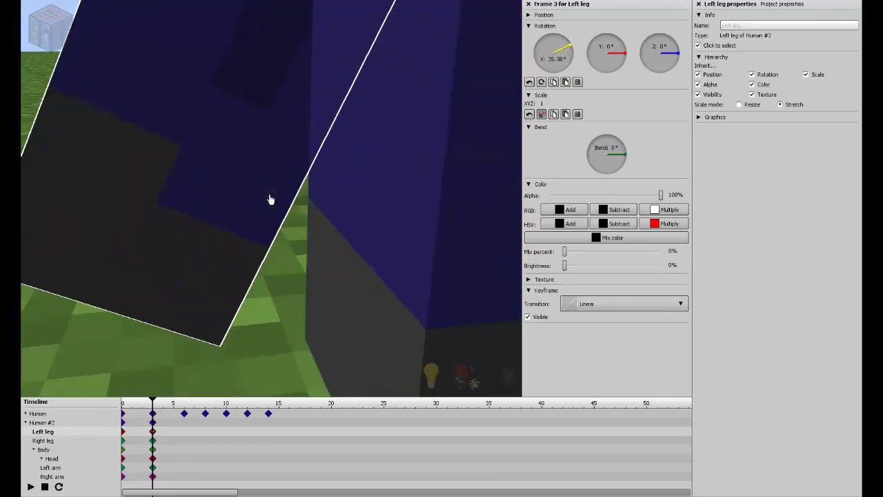
pyautogui.scroll(-5, 271, 201)
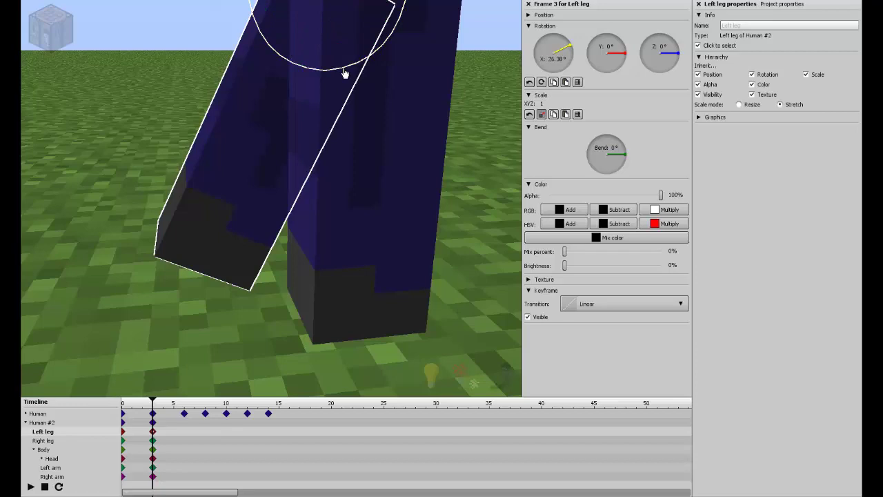
pyautogui.moveTo(348, 78); pyautogui.dragTo(352, 73)
pyautogui.moveTo(352, 74); pyautogui.dragTo(270, 199, button='right')
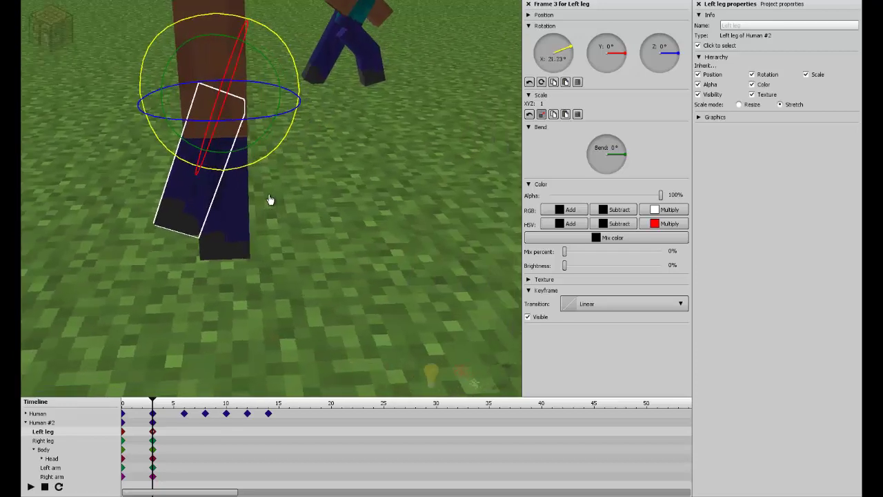
# - Shift Human #2 sideways, then compare frames 0 and 3
pyautogui.click(153, 421)
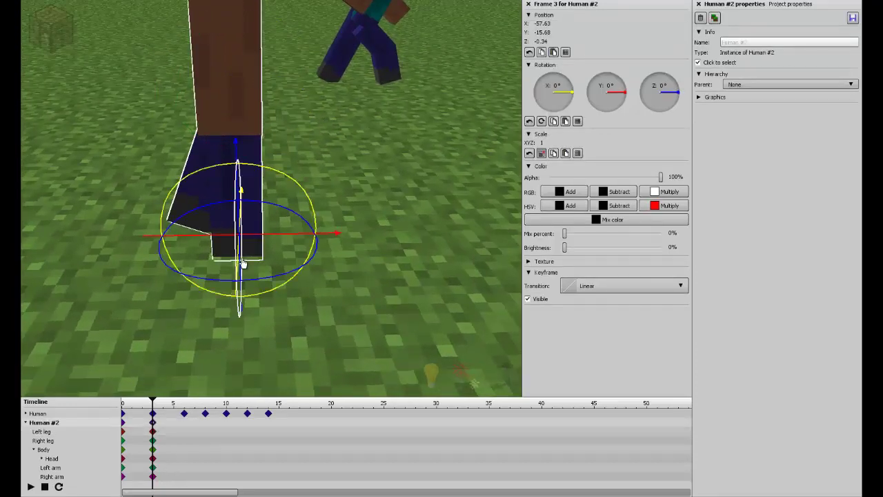
pyautogui.moveTo(250, 239); pyautogui.dragTo(299, 239)
pyautogui.click(125, 403)
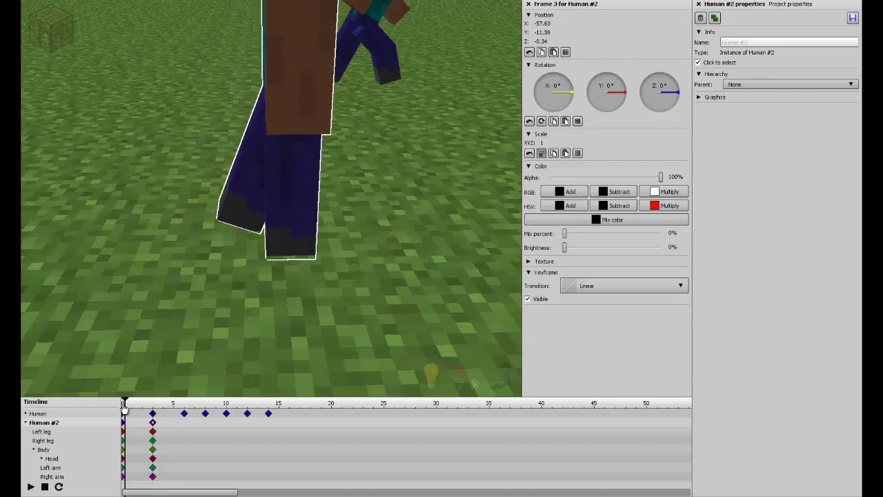
pyautogui.click(152, 422)
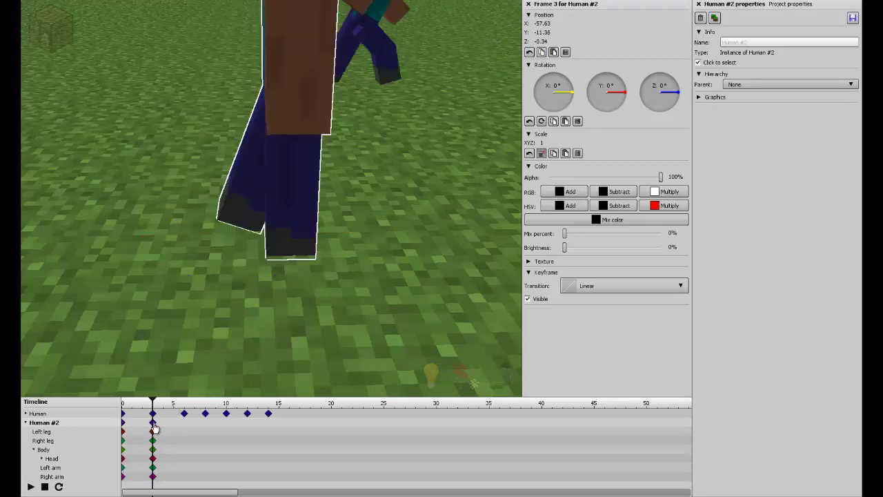
# - Swing the right leg back about 40° with a 28° knee bend, then preview it
pyautogui.click(300, 194)
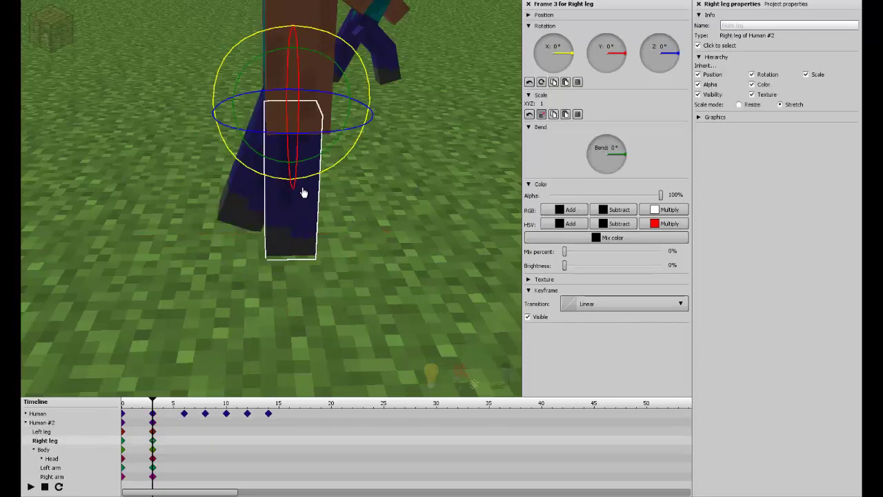
pyautogui.moveTo(345, 79)
pyautogui.mouseDown()
pyautogui.moveTo(347, 108)
pyautogui.moveTo(304, 75)
pyautogui.mouseUp()
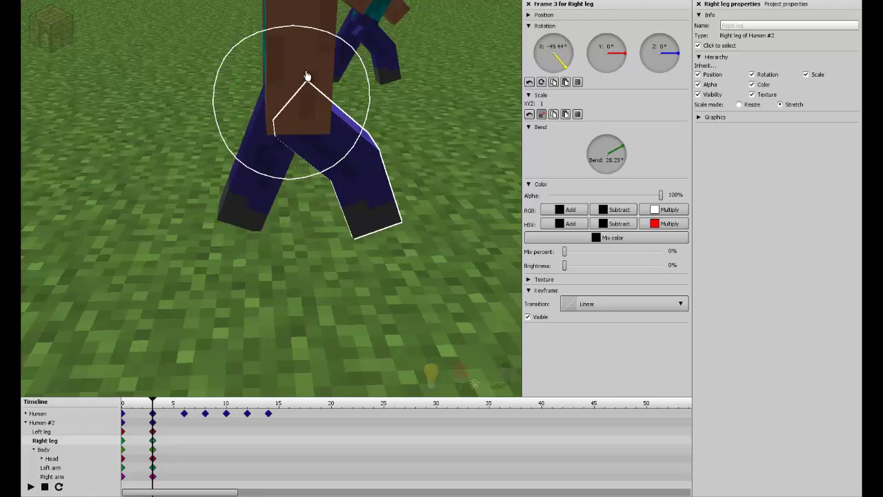
pyautogui.moveTo(304, 76); pyautogui.dragTo(315, 79)
pyautogui.press('space')
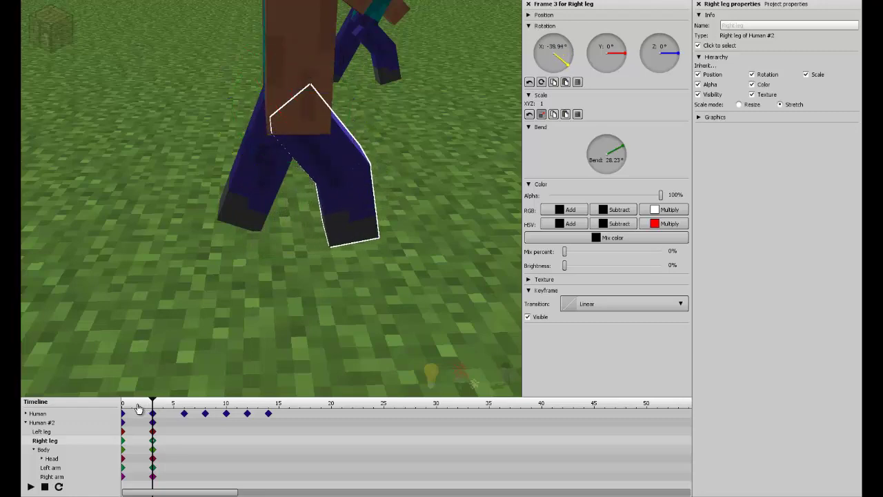
pyautogui.moveTo(173, 321); pyautogui.dragTo(173, 321, button='right')
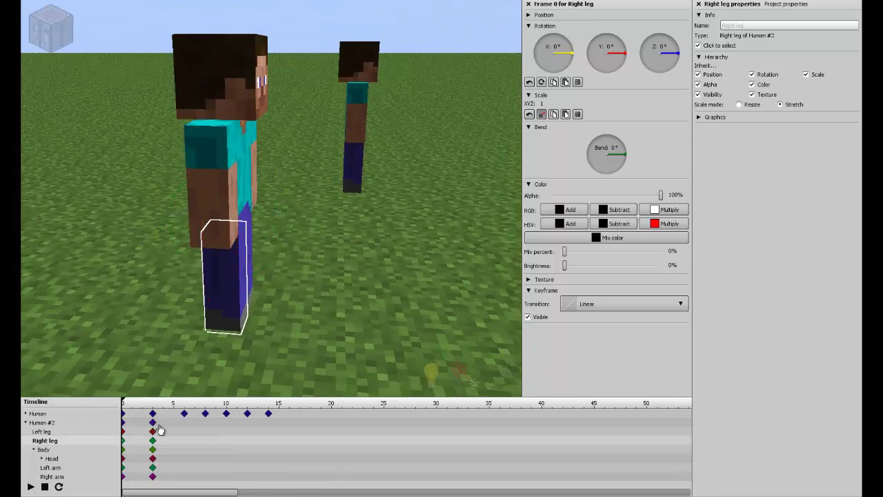
# - Move Human #2's frame-3 keyframes to frame 6 and replay to check the timing
pyautogui.moveTo(161, 419); pyautogui.dragTo(143, 481)
pyautogui.moveTo(161, 432); pyautogui.dragTo(186, 432)
pyautogui.click(119, 406)
pyautogui.press('space')
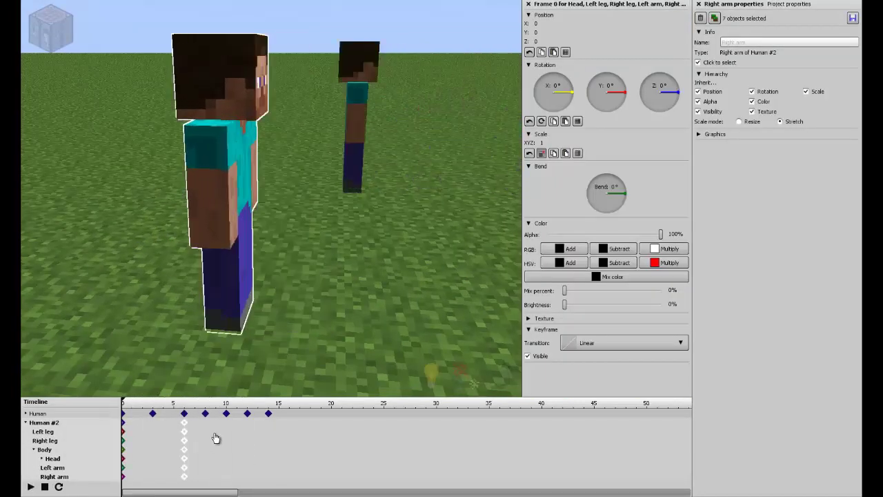
pyautogui.click(184, 432)
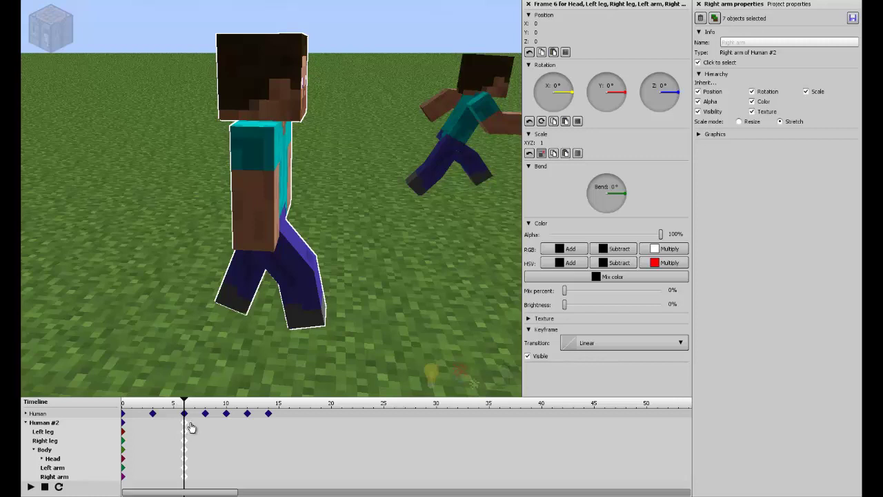
# - Add frame-10 keyframes for Human #2's legs, body, head and arms
pyautogui.click(227, 423)
pyautogui.click(226, 440)
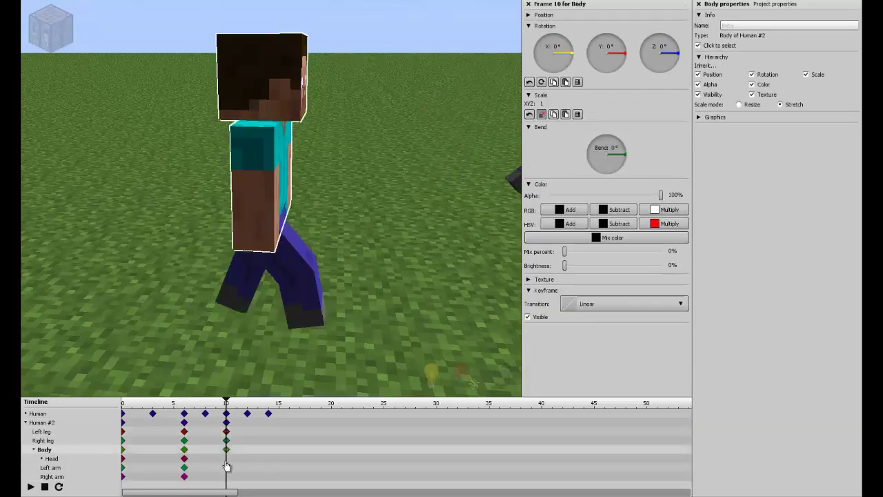
pyautogui.click(226, 459)
pyautogui.click(226, 476)
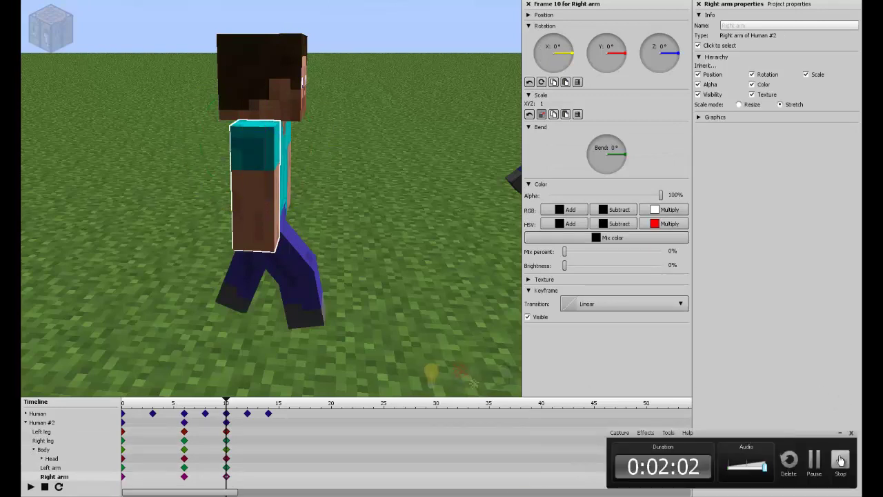
# - At frame 6, swing the left leg forward about 15 degrees
pyautogui.click(841, 460)
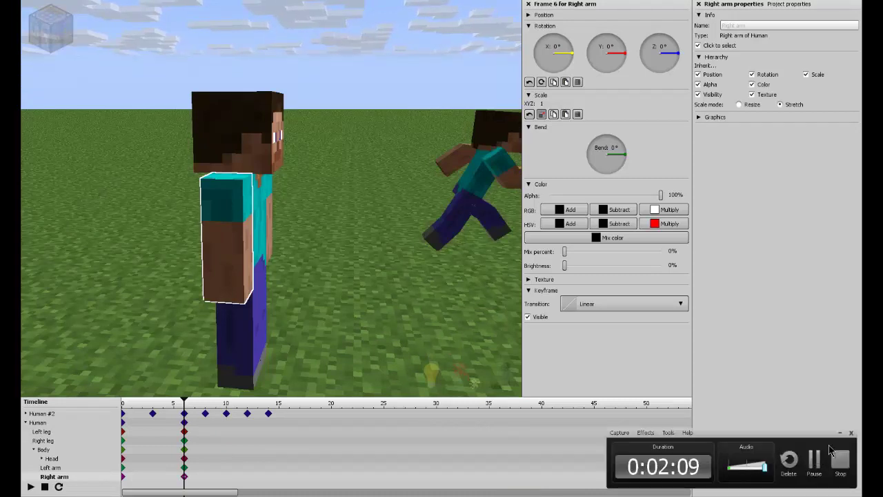
pyautogui.moveTo(270, 200); pyautogui.dragTo(270, 199, button='right')
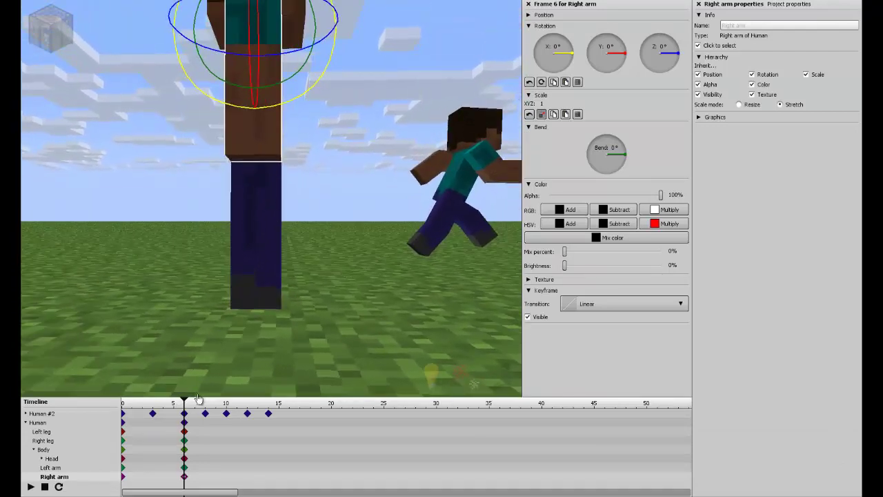
pyautogui.click(185, 422)
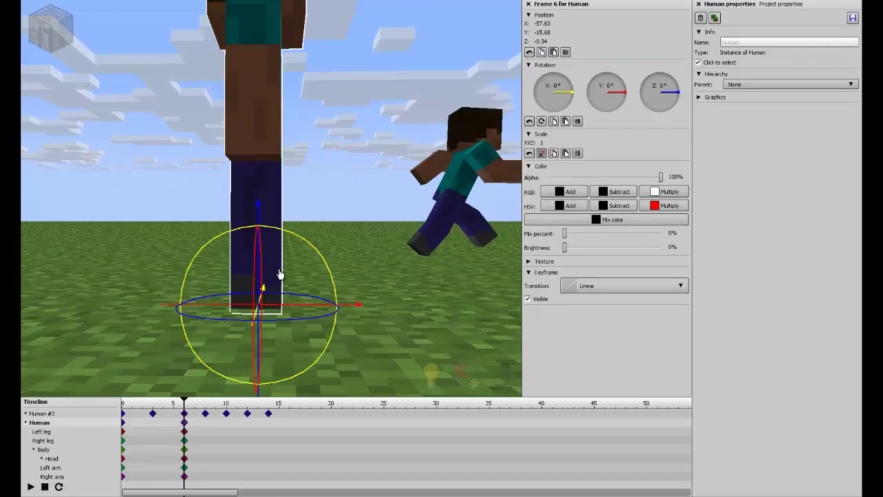
pyautogui.moveTo(293, 260); pyautogui.dragTo(270, 199, button='right')
pyautogui.click(242, 190)
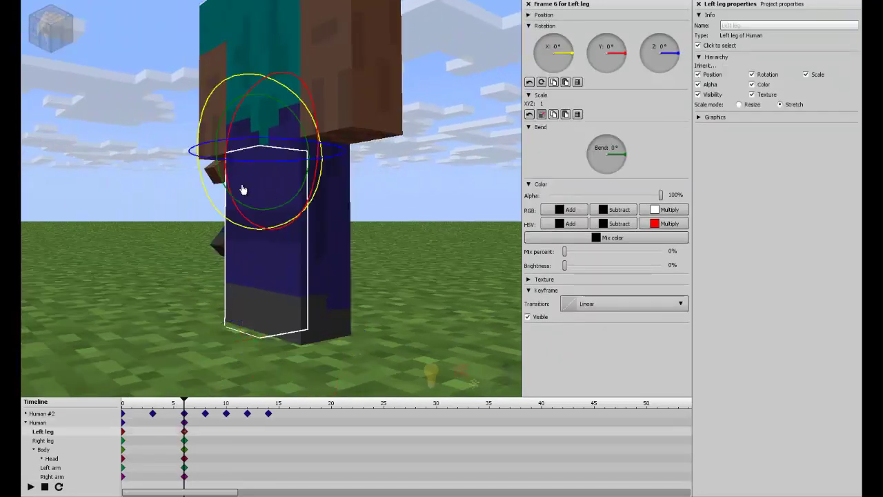
pyautogui.moveTo(311, 113); pyautogui.dragTo(333, 117)
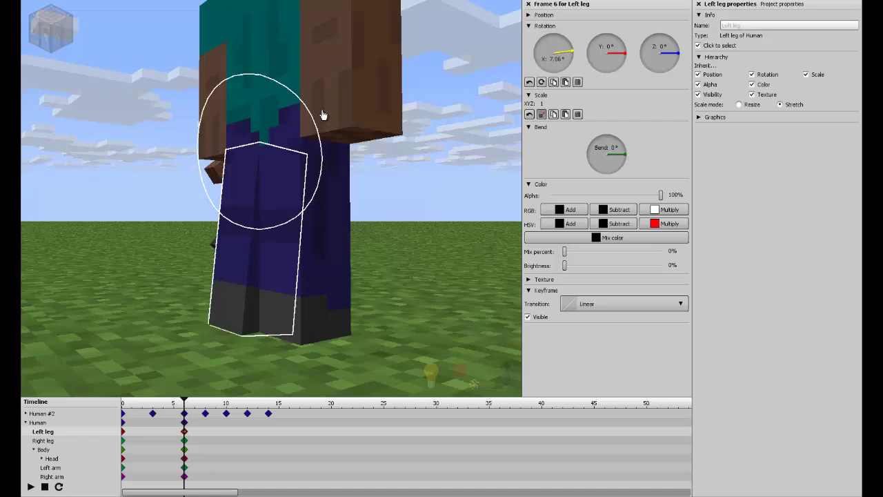
# - Bend the right knee, swing the right leg back, and move the character forward
pyautogui.moveTo(333, 117); pyautogui.dragTo(270, 198, button='right')
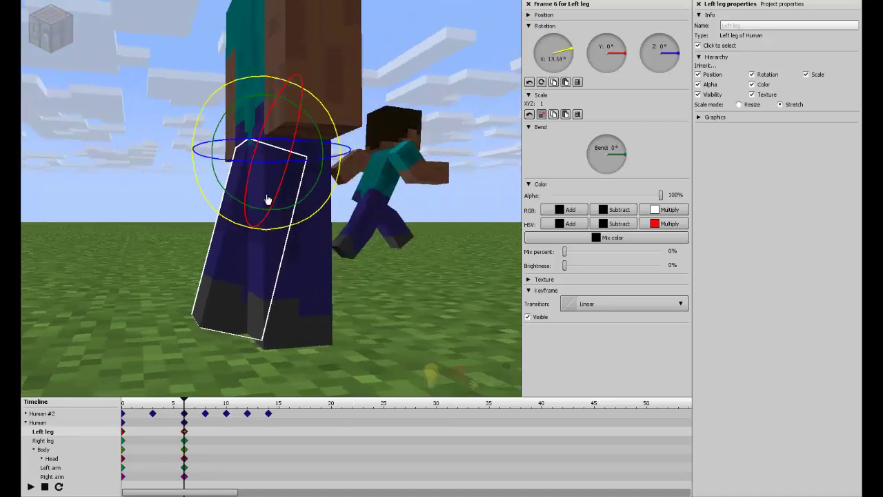
pyautogui.click(265, 210)
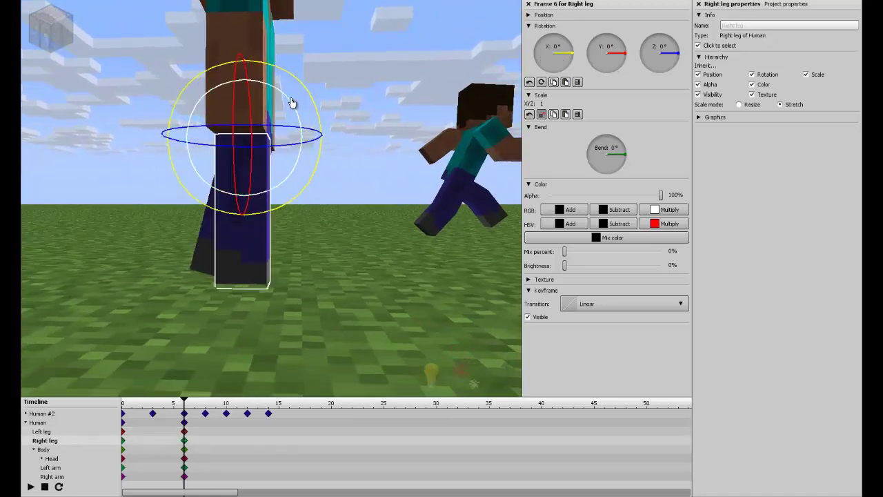
pyautogui.moveTo(292, 103); pyautogui.dragTo(305, 144)
pyautogui.moveTo(319, 113)
pyautogui.mouseDown()
pyautogui.moveTo(262, 106)
pyautogui.moveTo(268, 120)
pyautogui.mouseUp()
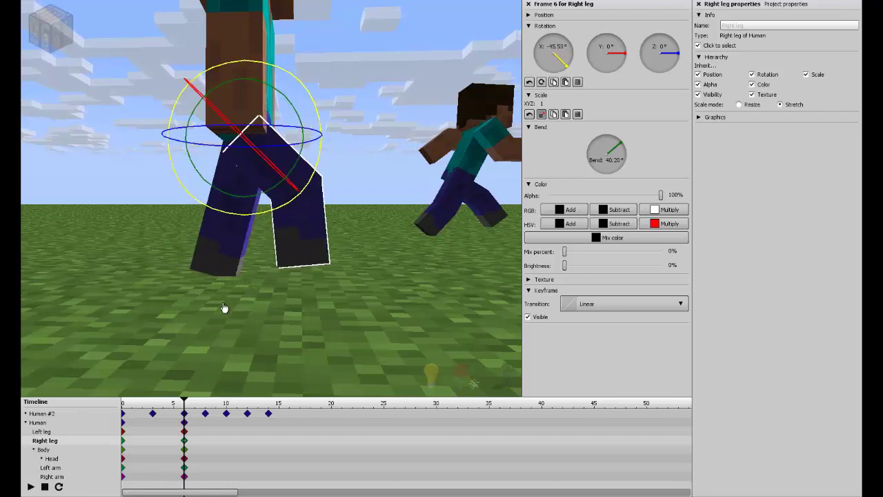
pyautogui.click(185, 422)
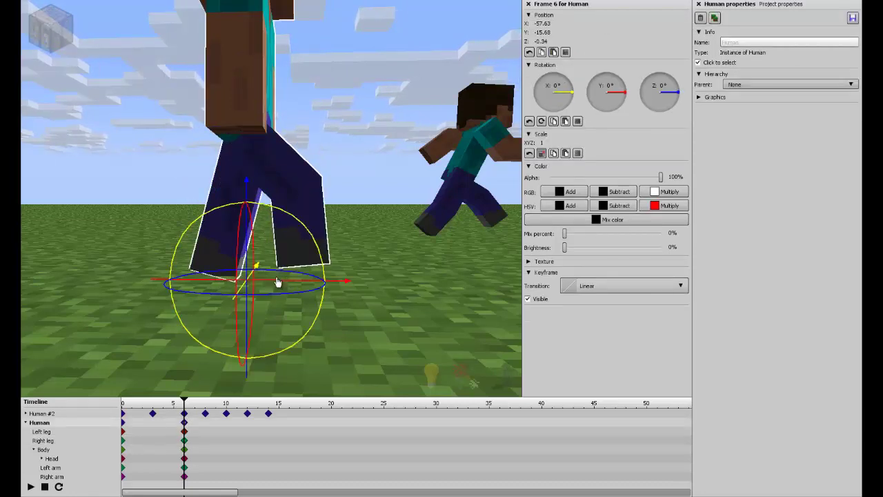
pyautogui.moveTo(276, 282); pyautogui.dragTo(323, 280)
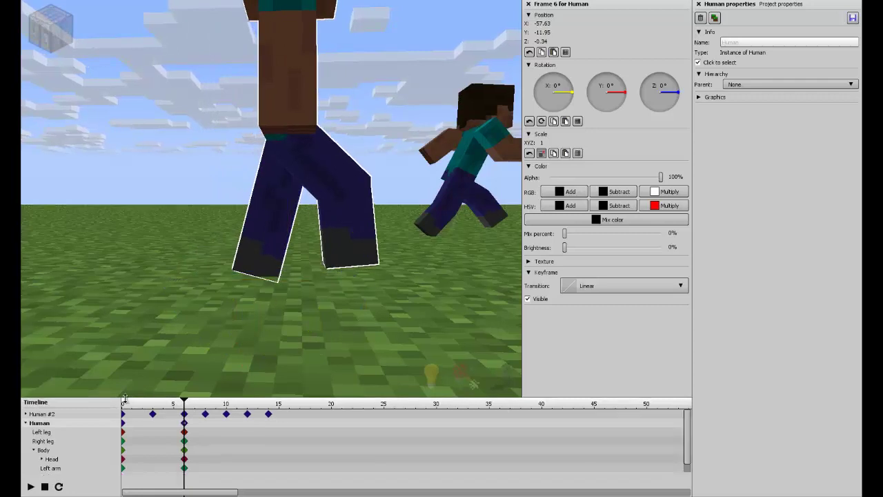
# - Add frame-12 keyframes for the legs, body, head and left arm
pyautogui.moveTo(128, 399); pyautogui.dragTo(195, 423)
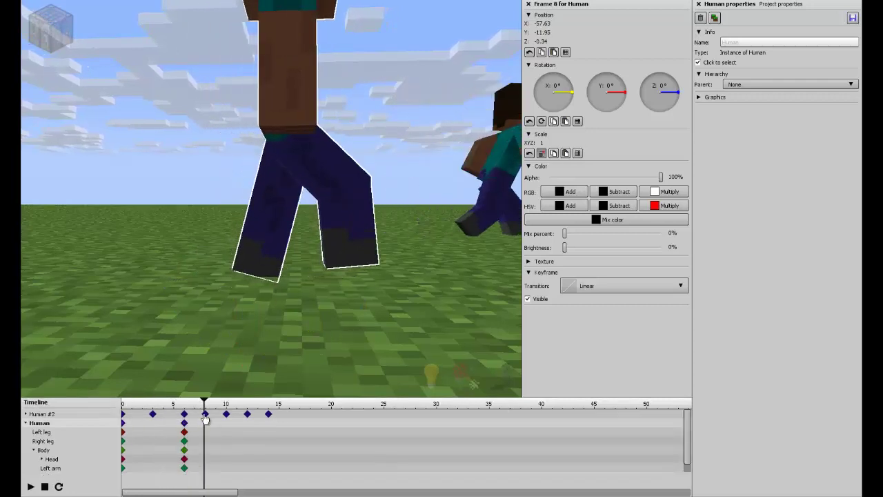
pyautogui.click(247, 422)
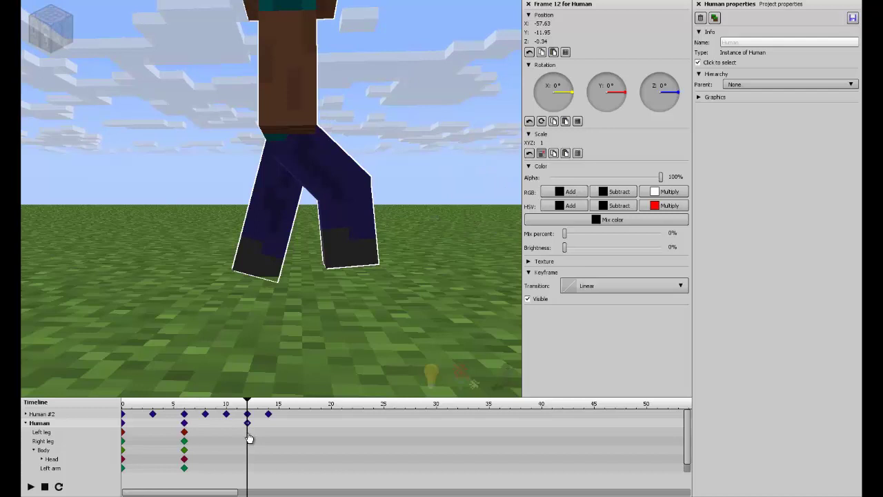
pyautogui.click(247, 440)
pyautogui.click(247, 458)
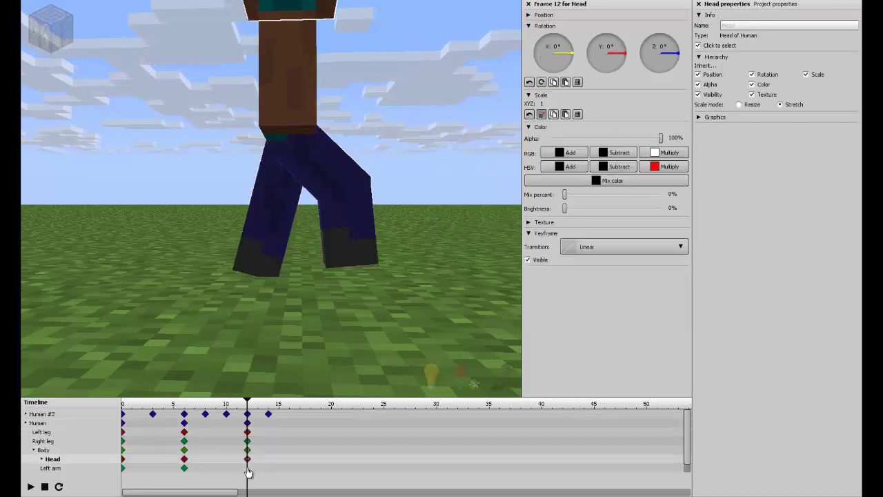
# - Rotate the right leg, tilt the character about 7°, and bend the left leg forward
pyautogui.click(352, 258)
pyautogui.moveTo(345, 124)
pyautogui.mouseDown()
pyautogui.moveTo(307, 122)
pyautogui.moveTo(360, 91)
pyautogui.moveTo(356, 123)
pyautogui.mouseUp()
pyautogui.click(306, 311)
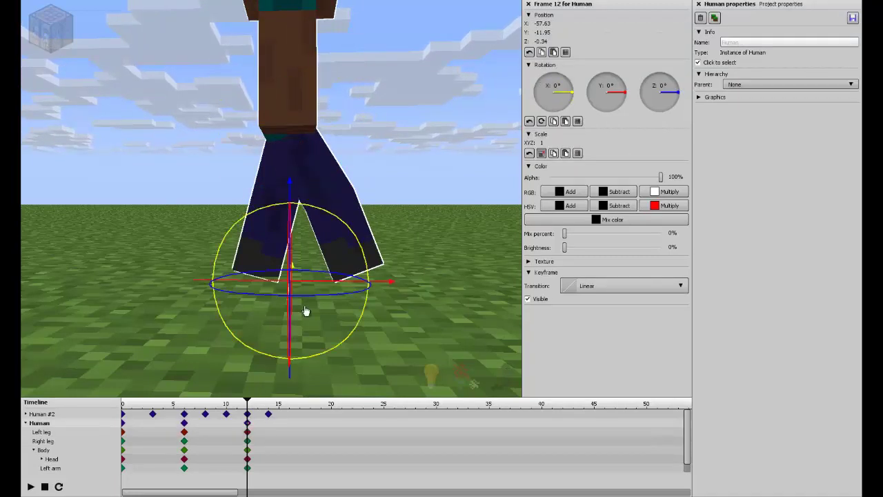
pyautogui.moveTo(336, 217); pyautogui.dragTo(340, 229)
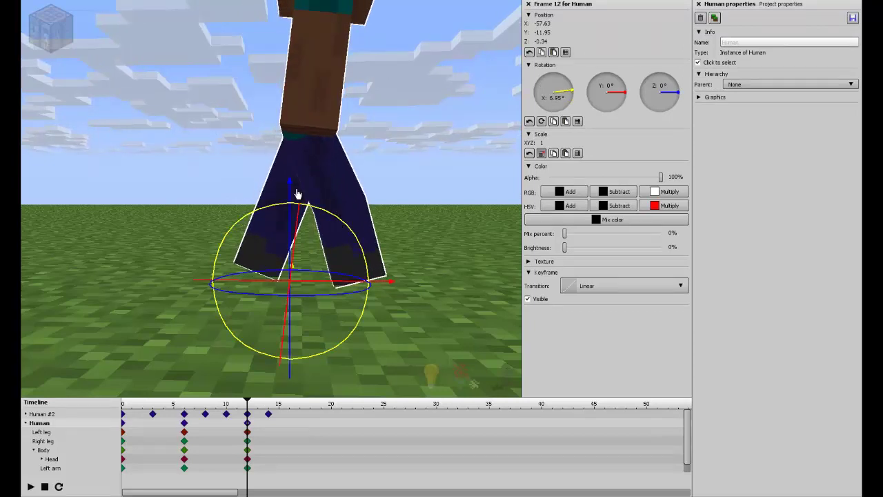
pyautogui.click(298, 189)
pyautogui.moveTo(351, 122); pyautogui.dragTo(359, 129)
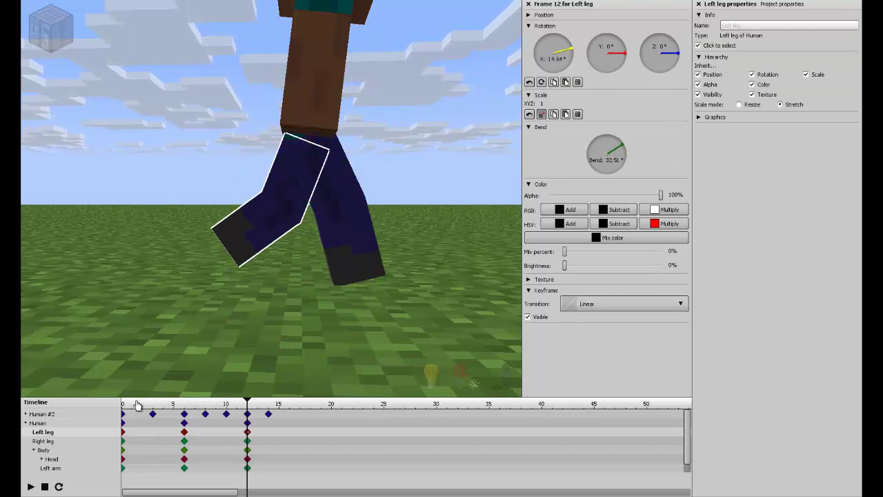
pyautogui.moveTo(137, 405)
pyautogui.mouseDown()
pyautogui.moveTo(261, 407)
pyautogui.moveTo(114, 407)
pyautogui.mouseUp()
# - Replay the walk, then turn the right leg more upright at frame 12
pyautogui.press('space')
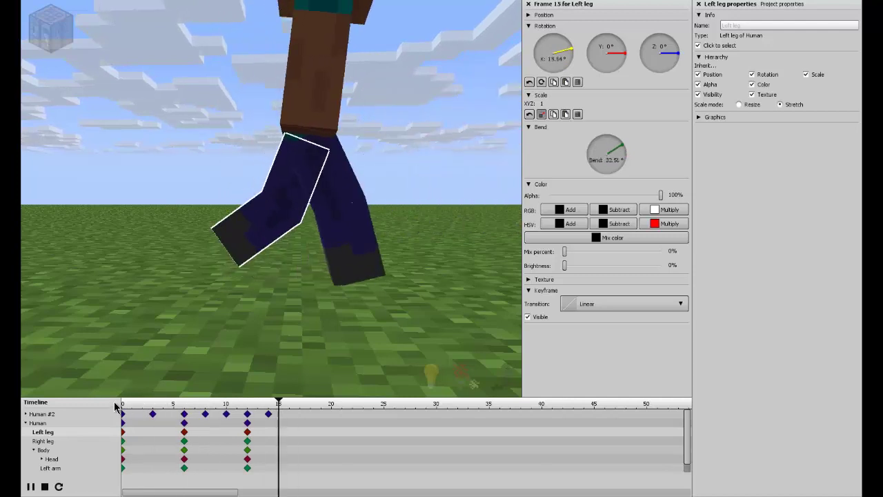
pyautogui.press('space')
pyautogui.click(248, 423)
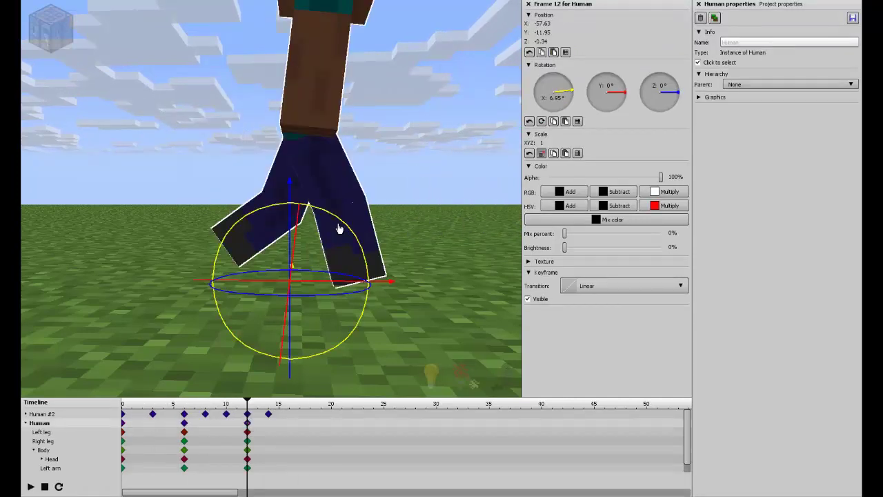
pyautogui.click(335, 209)
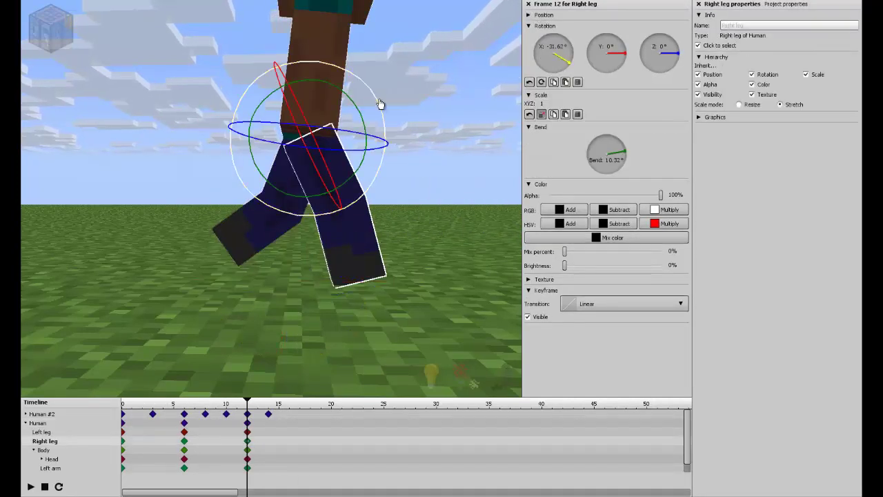
pyautogui.moveTo(381, 105)
pyautogui.mouseDown()
pyautogui.moveTo(392, 118)
pyautogui.moveTo(377, 108)
pyautogui.mouseUp()
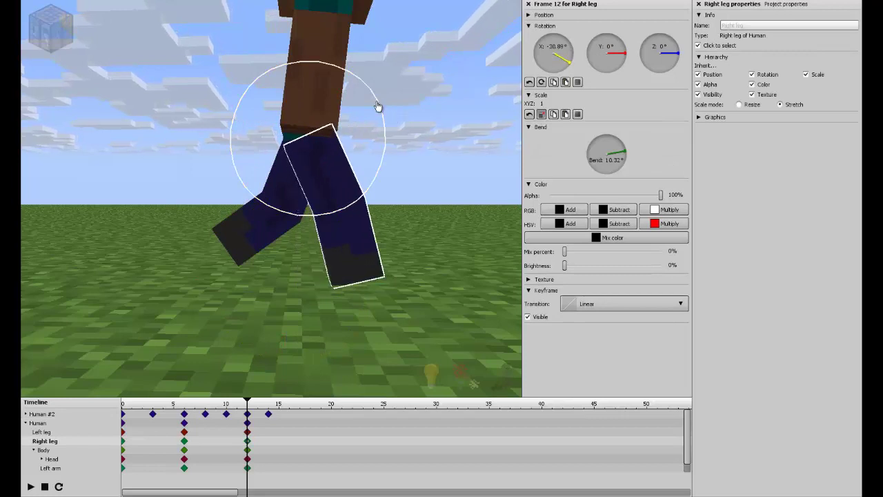
# - Move Steve forward along the ground at frame 12, with Y at -8.82
pyautogui.moveTo(136, 407); pyautogui.dragTo(110, 407)
pyautogui.press('space')
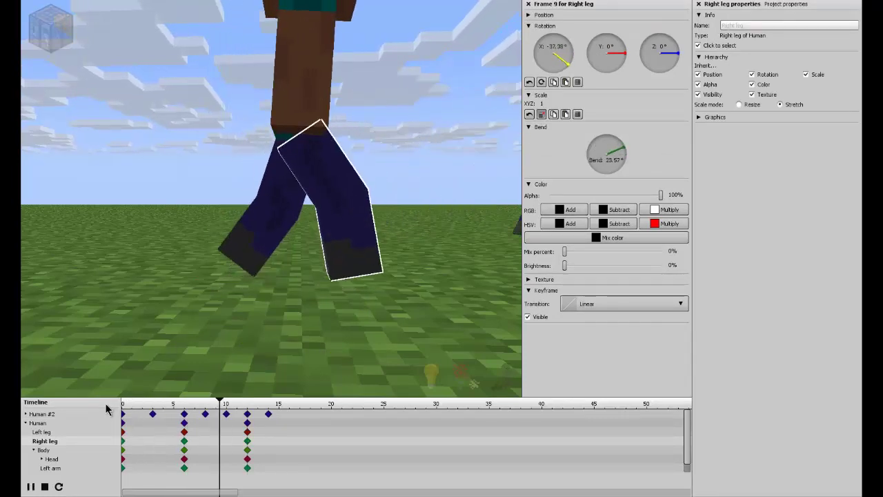
pyautogui.click(248, 421)
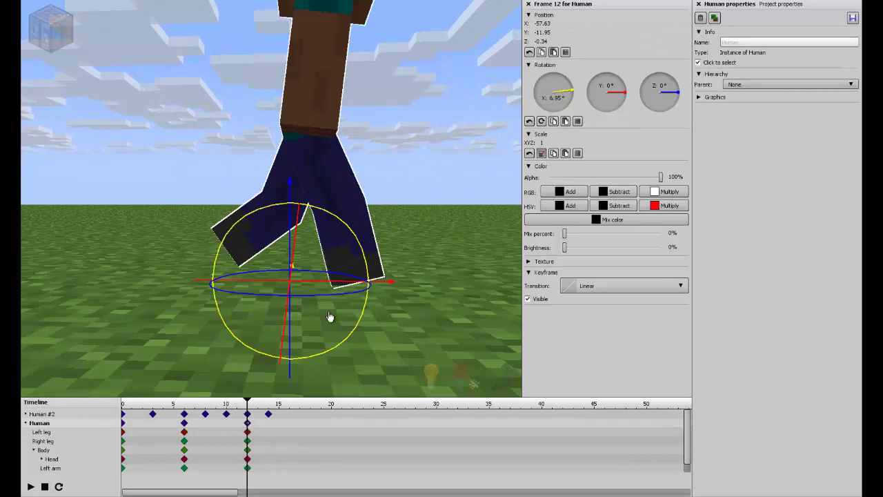
pyautogui.moveTo(325, 285)
pyautogui.mouseDown()
pyautogui.moveTo(369, 285)
pyautogui.moveTo(339, 286)
pyautogui.mouseUp()
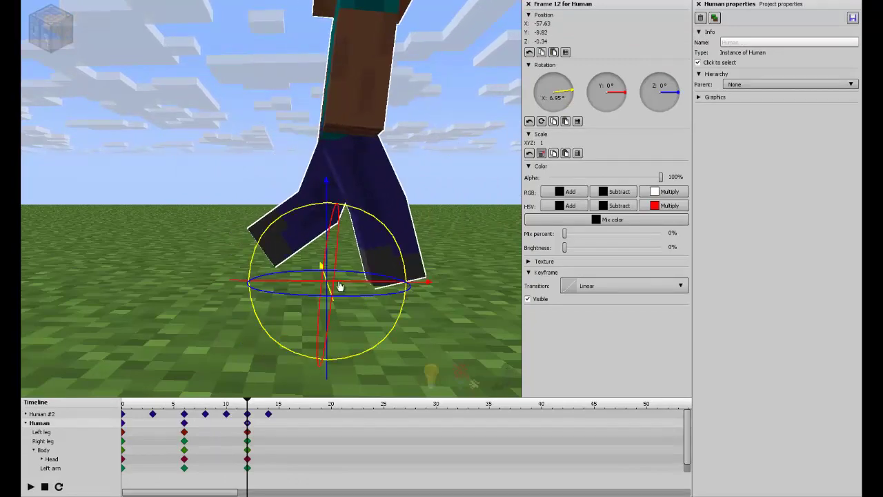
pyautogui.moveTo(153, 399); pyautogui.dragTo(101, 401)
# - Lean Steve's Body forward about 5.55° at frame 12
pyautogui.press('space')
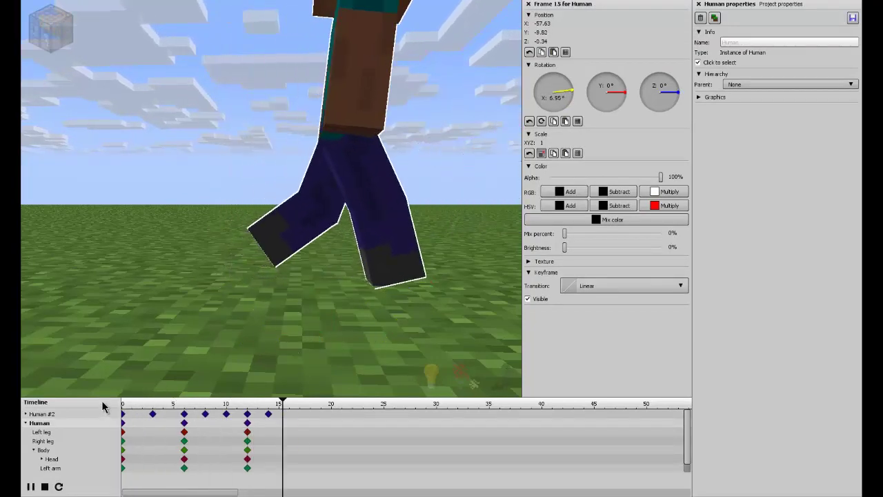
pyautogui.moveTo(138, 371); pyautogui.dragTo(272, 199, button='right')
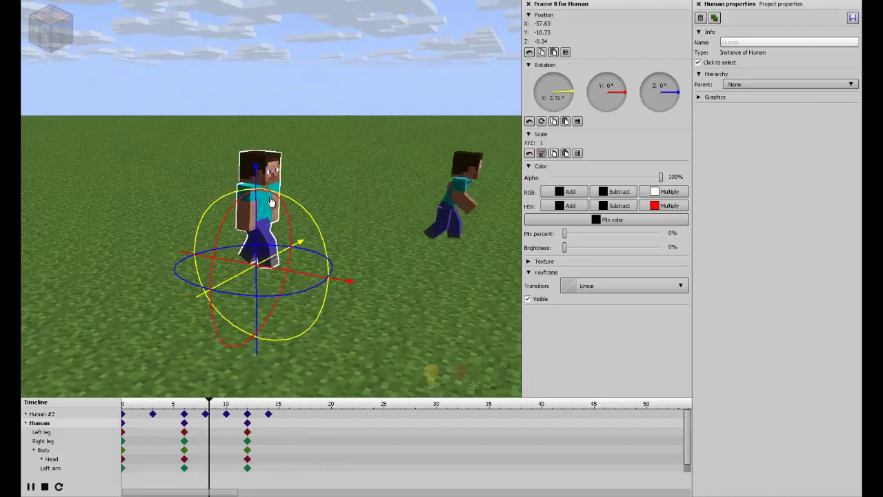
pyautogui.click(247, 422)
pyautogui.click(247, 441)
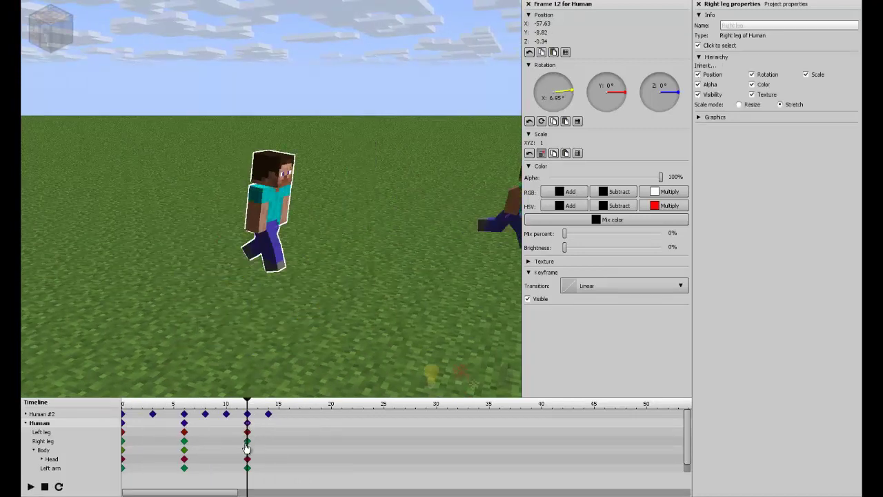
pyautogui.click(247, 450)
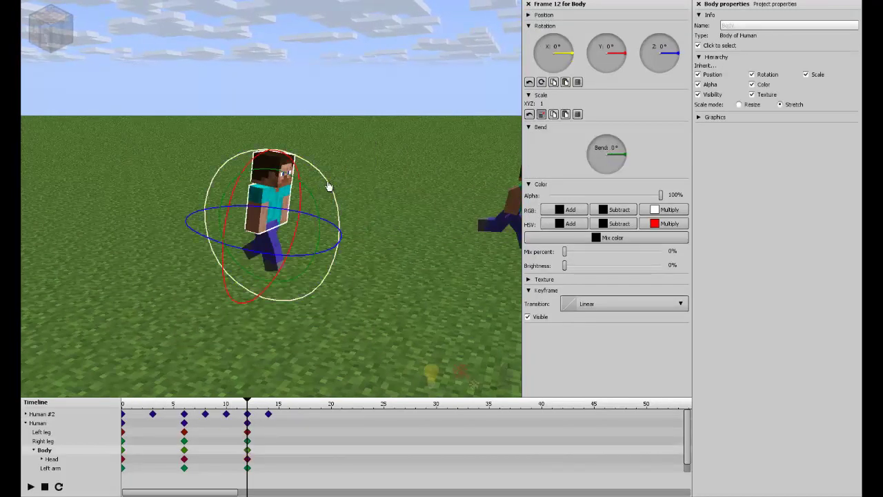
pyautogui.moveTo(329, 187); pyautogui.dragTo(315, 187)
pyautogui.moveTo(272, 199); pyautogui.dragTo(270, 200, button='right')
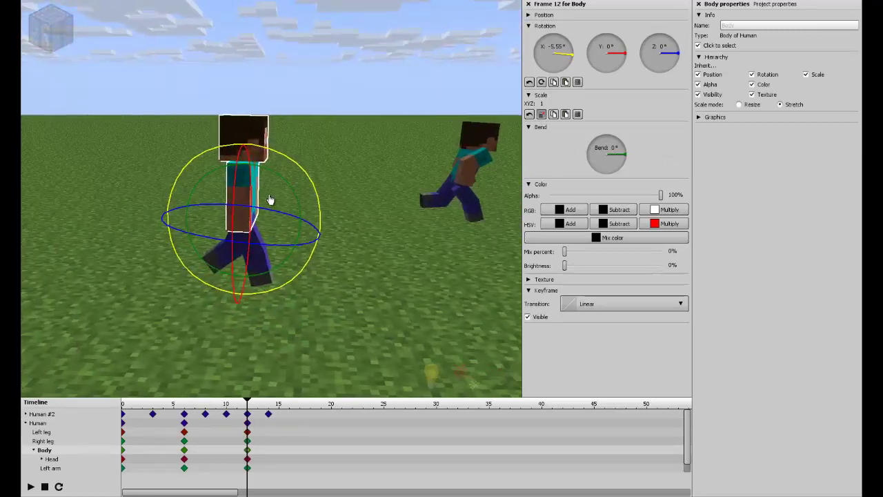
# - Replay, then add frame-16 keyframes for Human, legs, body, head and left arm
pyautogui.press('space')
pyautogui.click(121, 406)
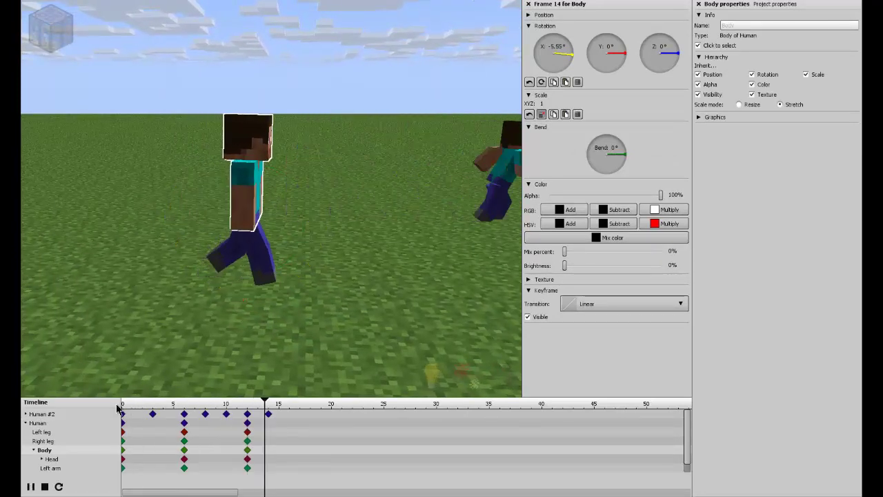
pyautogui.press('space')
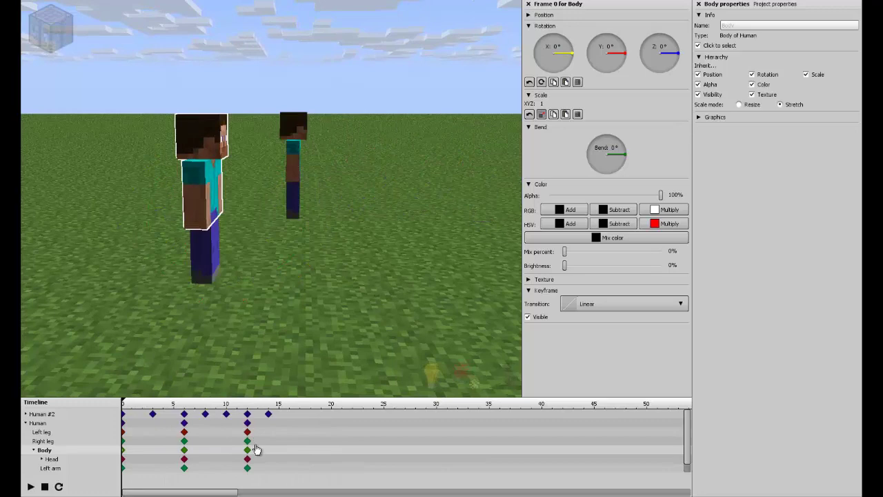
pyautogui.click(248, 423)
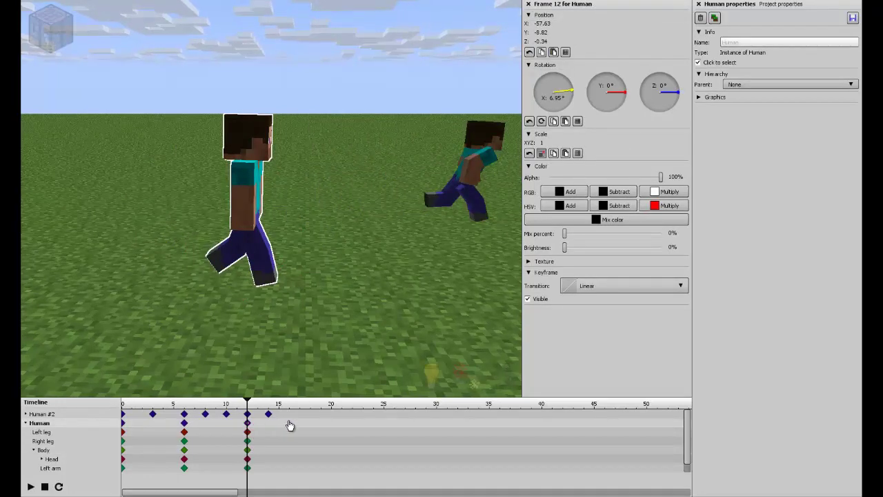
pyautogui.click(290, 423)
pyautogui.click(290, 441)
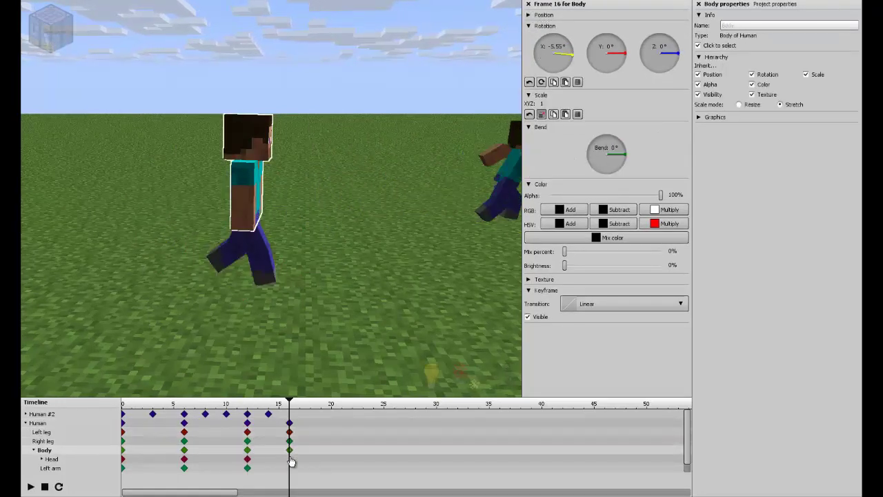
pyautogui.click(289, 459)
# - Shift the frame-16 keyframes to frame 17 and add Right arm keyframes at frames 12 and 17
pyautogui.moveTo(283, 409); pyautogui.dragTo(295, 476)
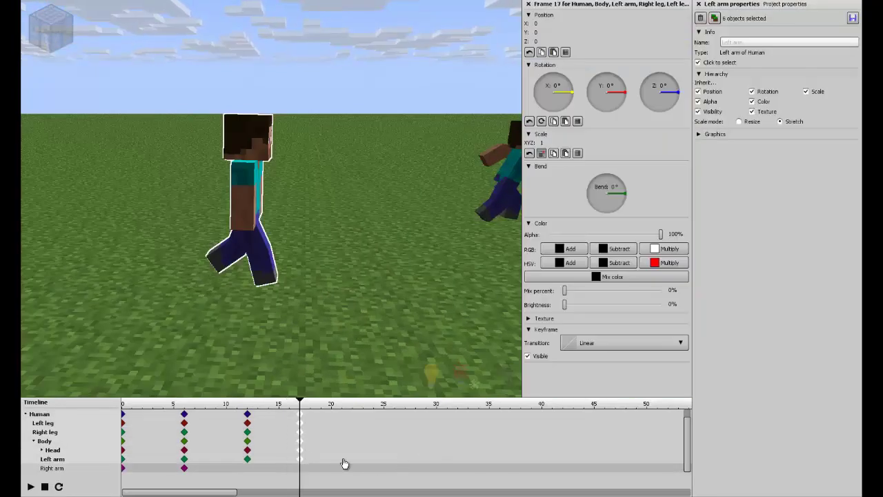
pyautogui.click(250, 472)
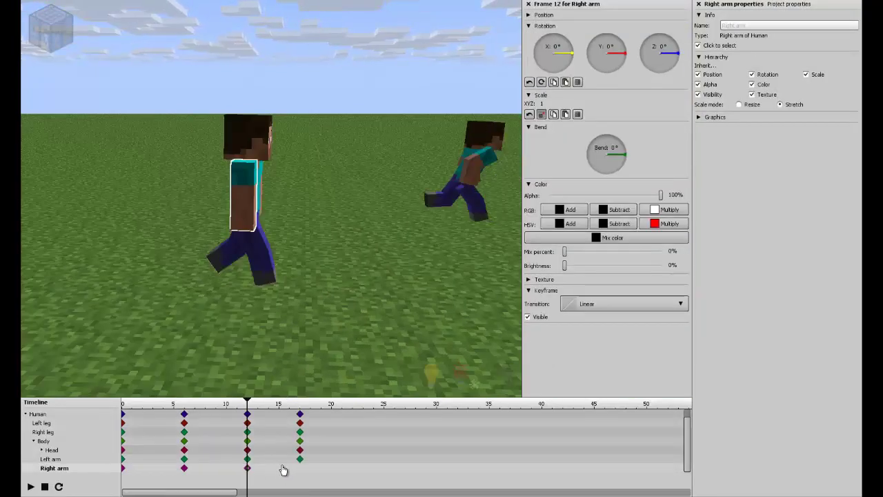
pyautogui.click(301, 469)
pyautogui.moveTo(688, 447); pyautogui.dragTo(686, 432)
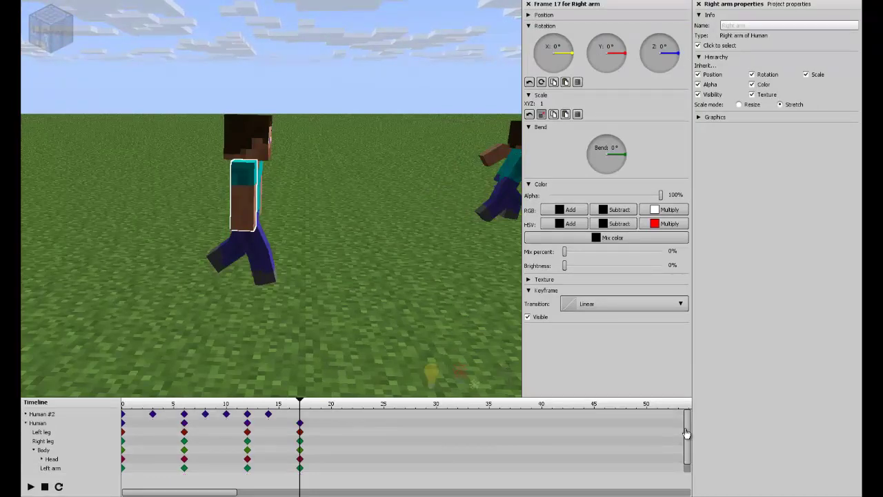
# - Reverse the left knee bend and swing the left leg back nearly vertical at frame 17
pyautogui.click(299, 422)
pyautogui.scroll(-3, 270, 199)
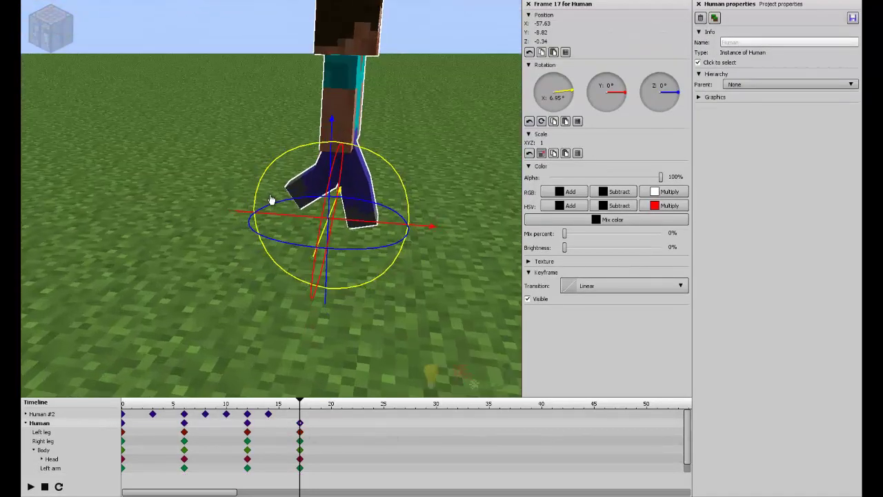
pyautogui.scroll(-2, 270, 199)
pyautogui.click(222, 230)
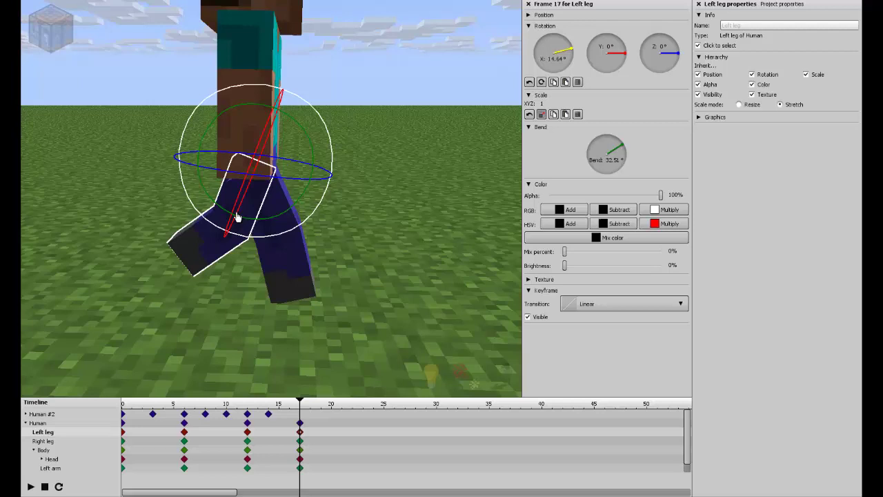
pyautogui.moveTo(311, 147)
pyautogui.mouseDown()
pyautogui.moveTo(290, 132)
pyautogui.moveTo(312, 139)
pyautogui.moveTo(298, 178)
pyautogui.mouseUp()
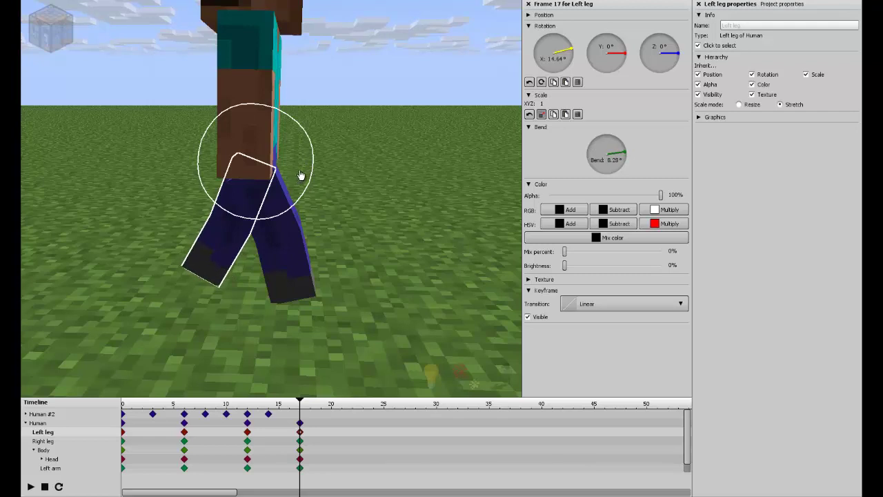
pyautogui.moveTo(331, 134); pyautogui.dragTo(292, 129)
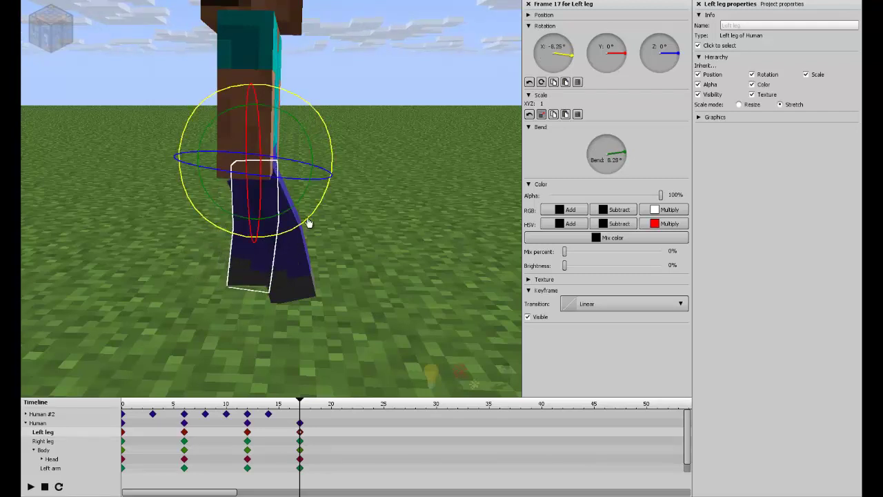
# - Move Steve further forward, bring the right leg toward vertical, and play back
pyautogui.click(300, 422)
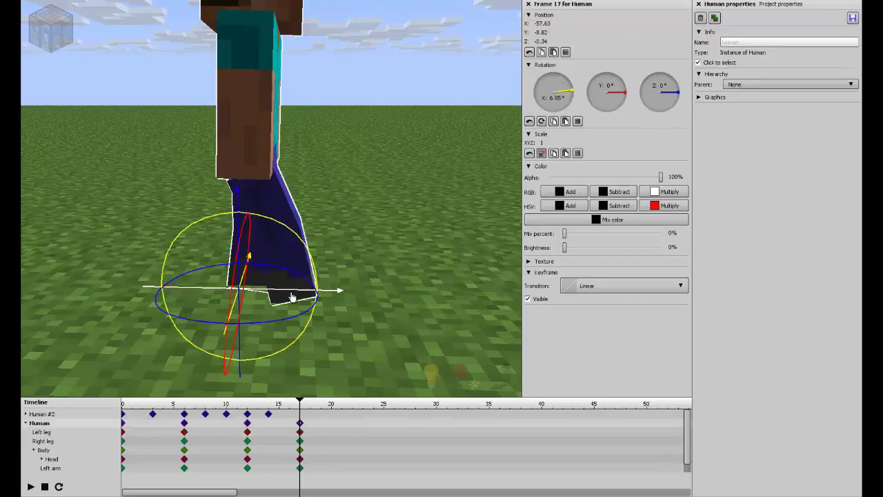
pyautogui.moveTo(287, 295); pyautogui.dragTo(332, 251, button='right')
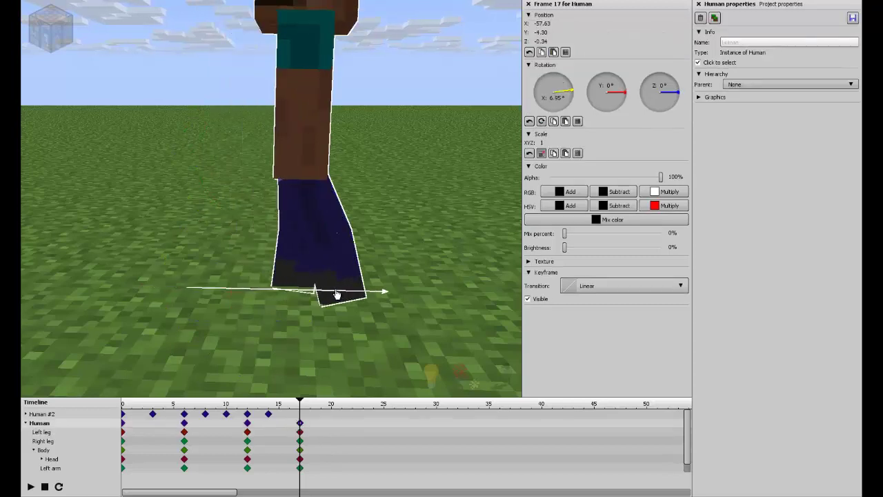
pyautogui.click(331, 251)
pyautogui.moveTo(357, 158); pyautogui.dragTo(376, 164)
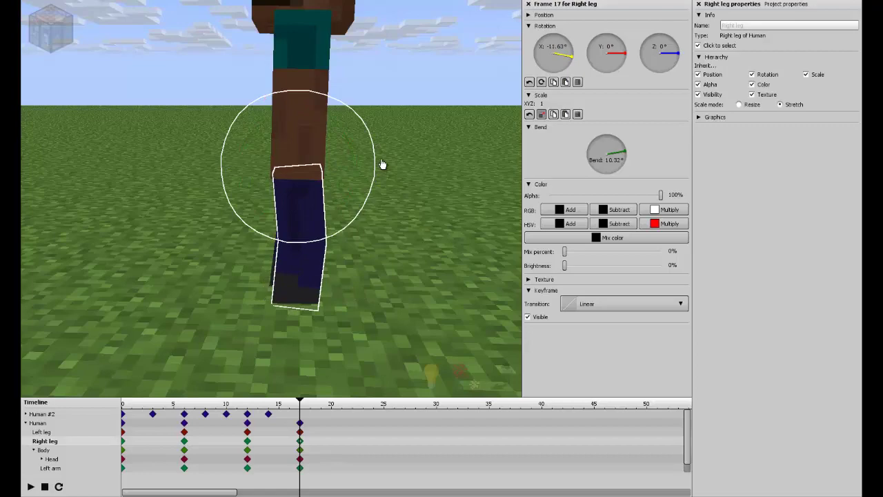
pyautogui.moveTo(376, 164); pyautogui.dragTo(273, 277, button='right')
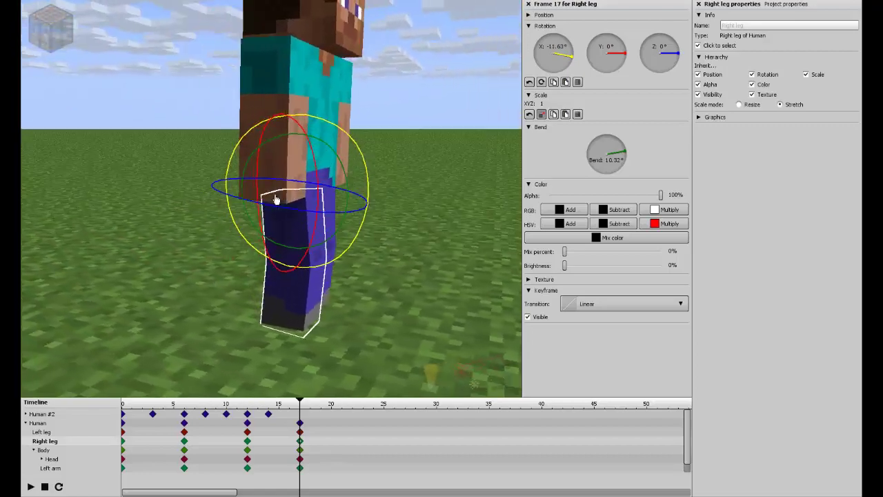
pyautogui.press('space')
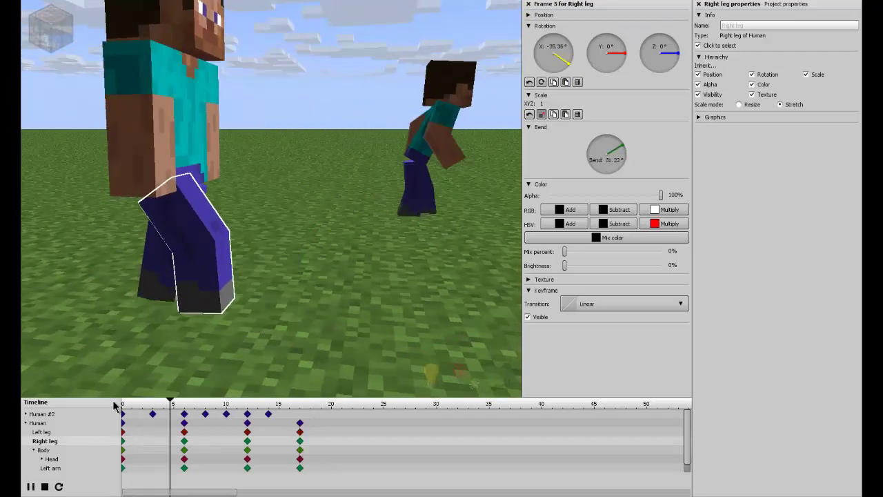
# - Create frame-22 keyframes for Steve's legs, body, head and arms
pyautogui.click(299, 423)
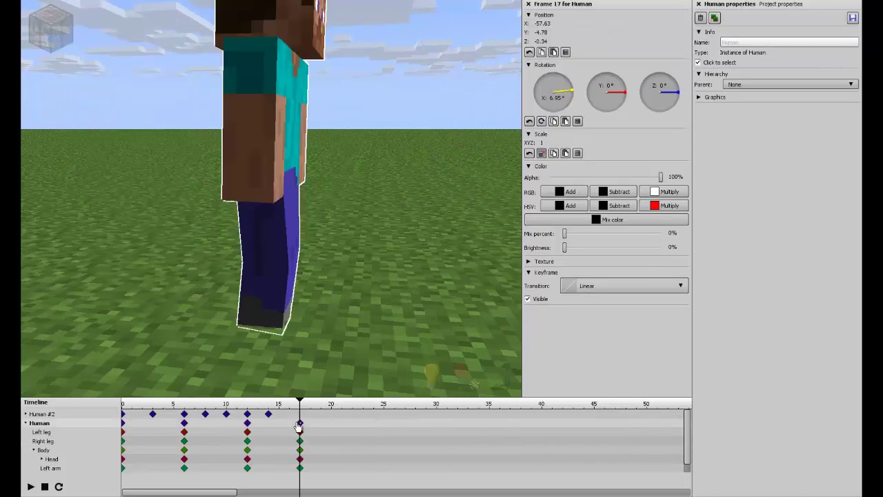
pyautogui.click(353, 433)
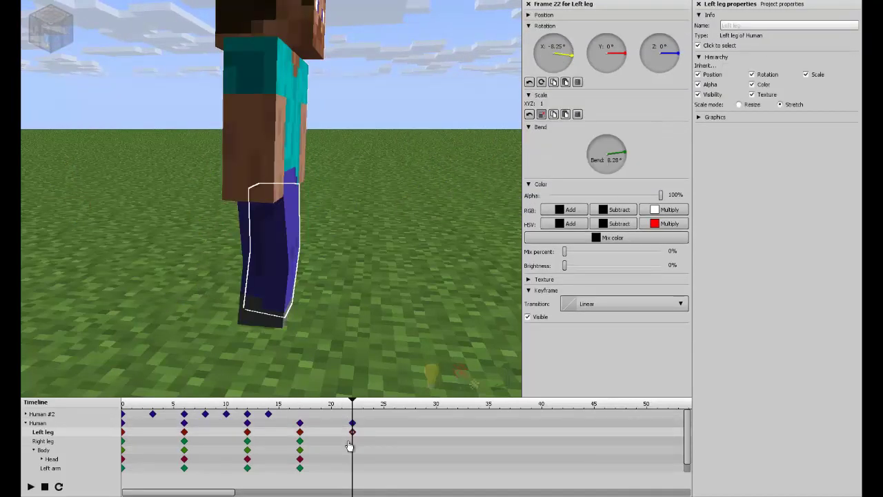
pyautogui.click(352, 449)
pyautogui.click(353, 468)
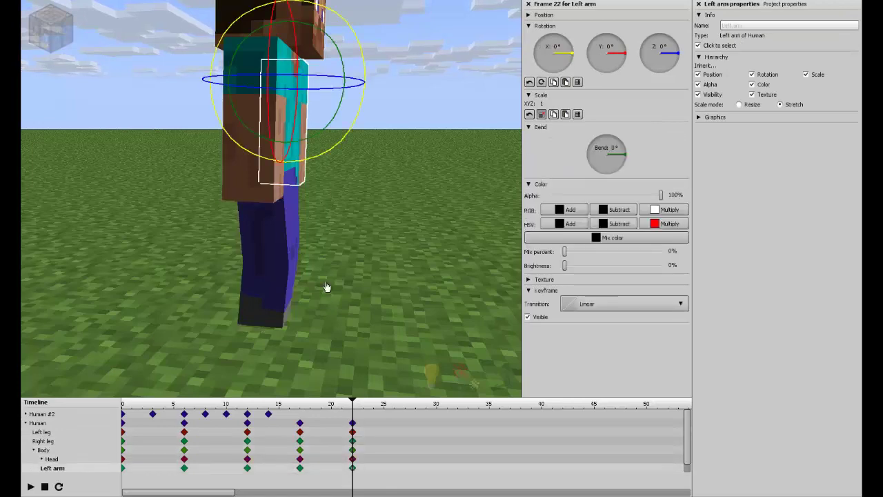
pyautogui.click(122, 403)
pyautogui.moveTo(123, 412); pyautogui.dragTo(354, 442)
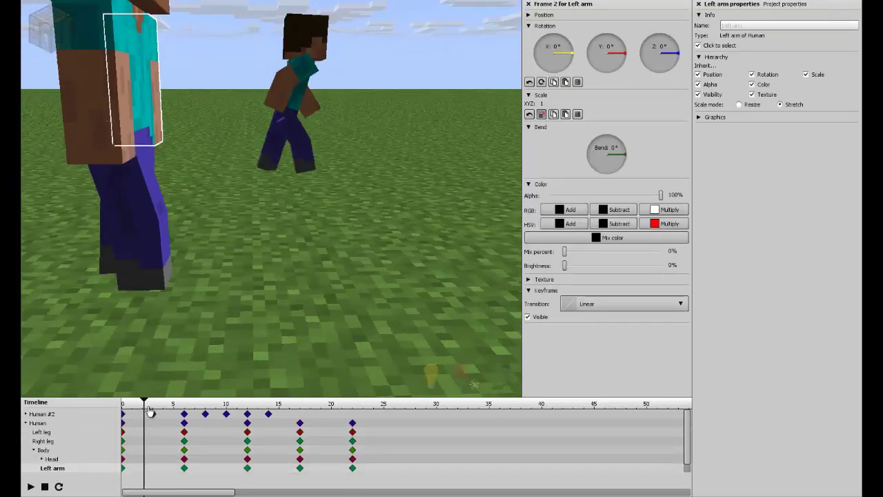
# - At frame 22, swing the right leg forward, move Steve forward, and bend the left leg back about 39°
pyautogui.click(353, 423)
pyautogui.click(265, 196)
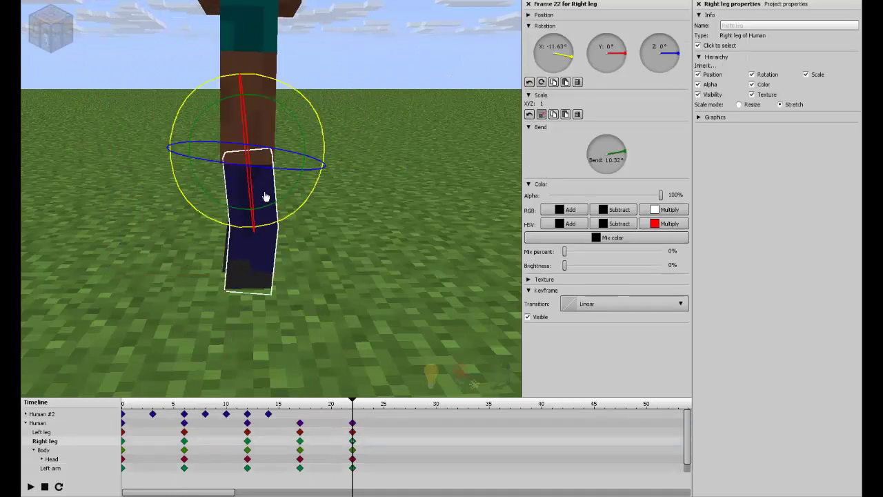
pyautogui.moveTo(319, 123); pyautogui.dragTo(324, 148)
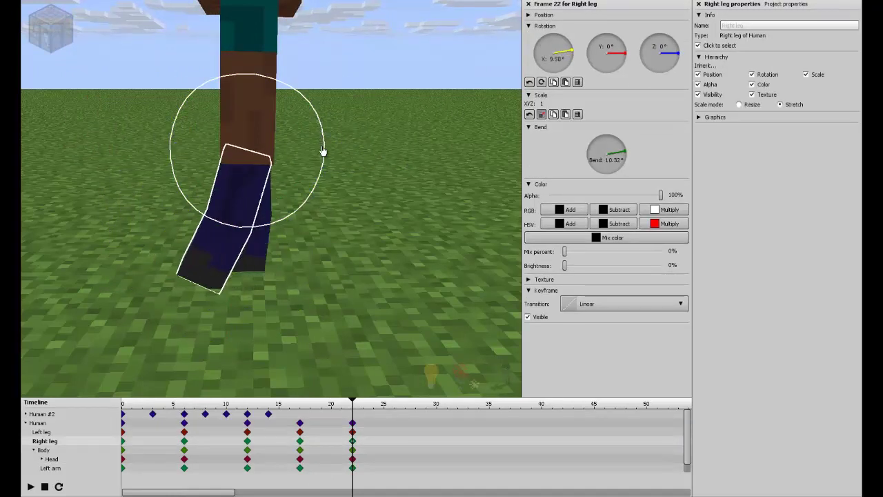
pyautogui.click(353, 424)
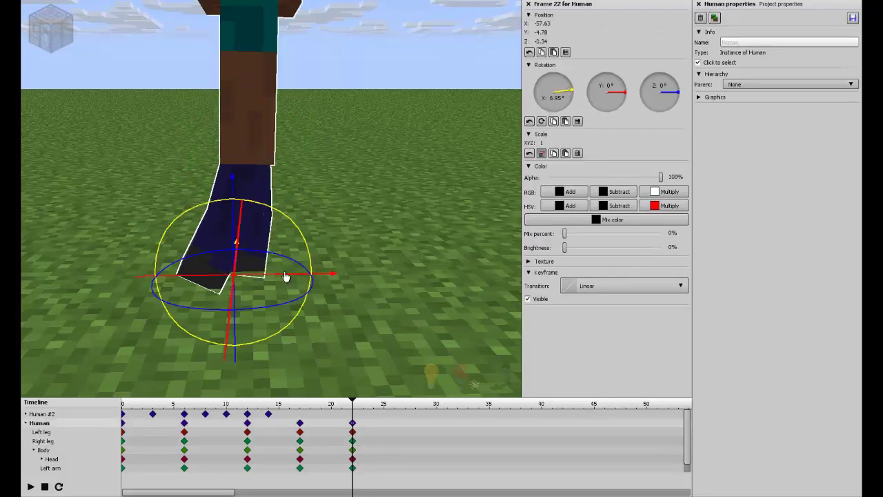
pyautogui.moveTo(282, 278); pyautogui.dragTo(329, 280)
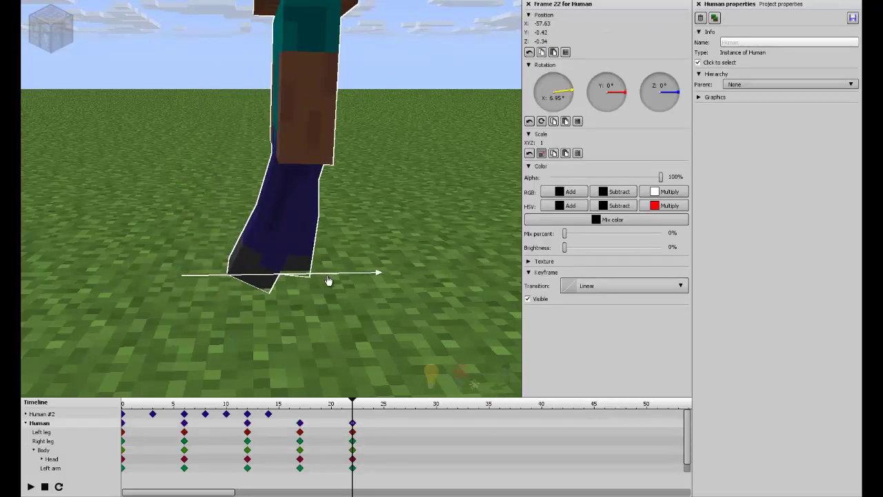
pyautogui.click(304, 236)
pyautogui.moveTo(349, 145)
pyautogui.mouseDown()
pyautogui.moveTo(357, 169)
pyautogui.moveTo(339, 138)
pyautogui.moveTo(298, 137)
pyautogui.moveTo(315, 134)
pyautogui.mouseUp()
pyautogui.moveTo(315, 134); pyautogui.dragTo(290, 218, button='middle')
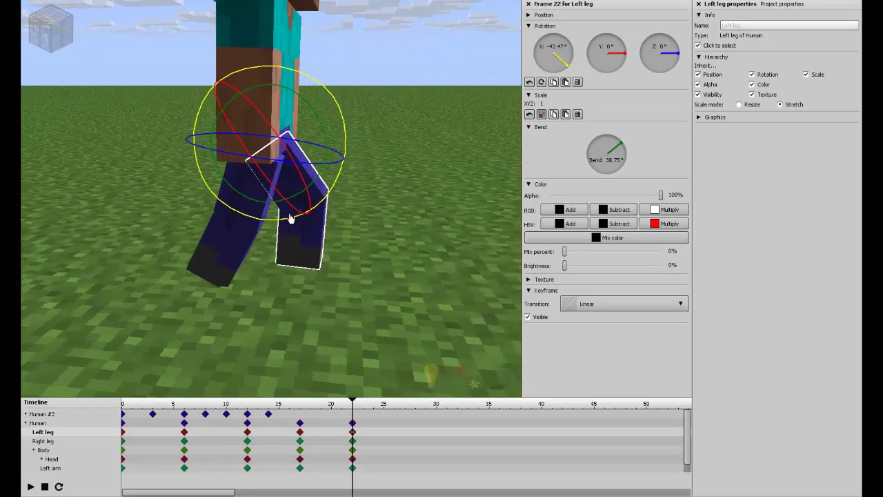
# - Move every part's frame-26 keyframes over to frame 27
pyautogui.click(395, 427)
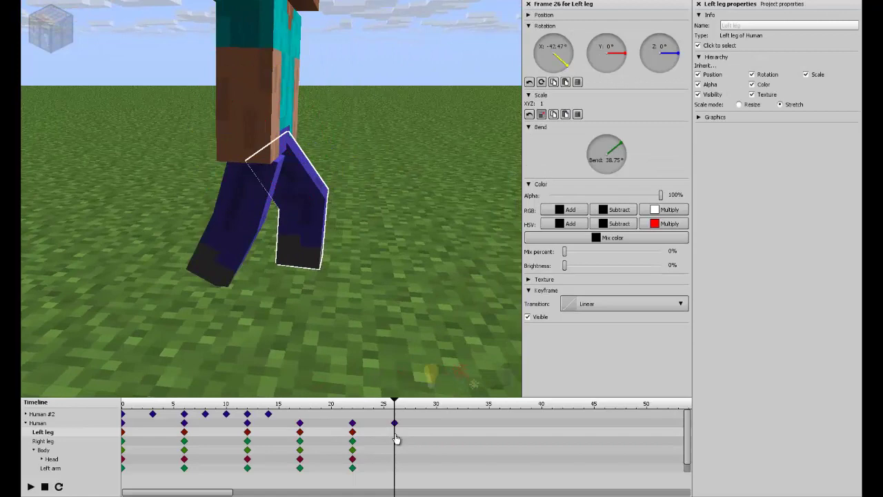
pyautogui.click(391, 444)
pyautogui.click(392, 469)
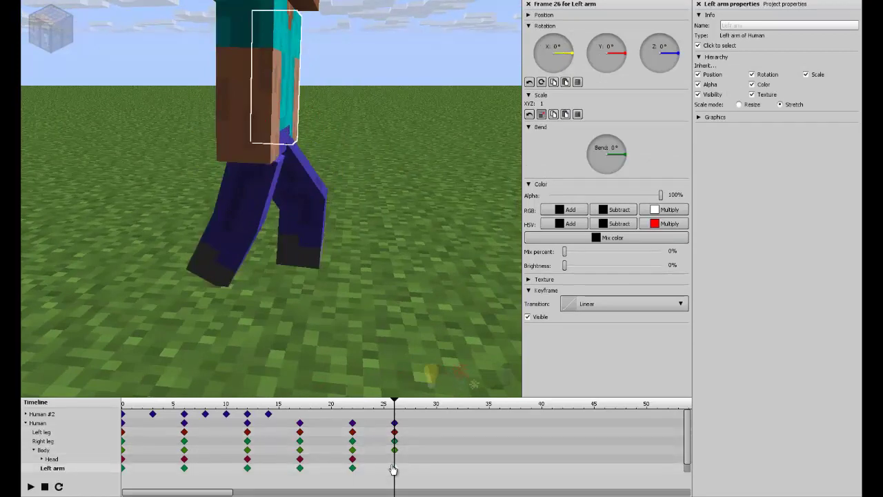
pyautogui.moveTo(394, 412); pyautogui.dragTo(405, 482)
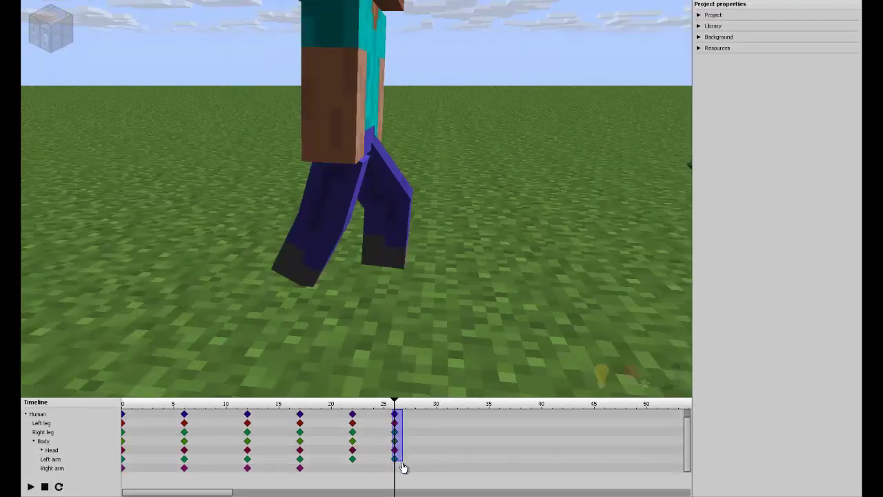
pyautogui.click(403, 468)
pyautogui.click(354, 469)
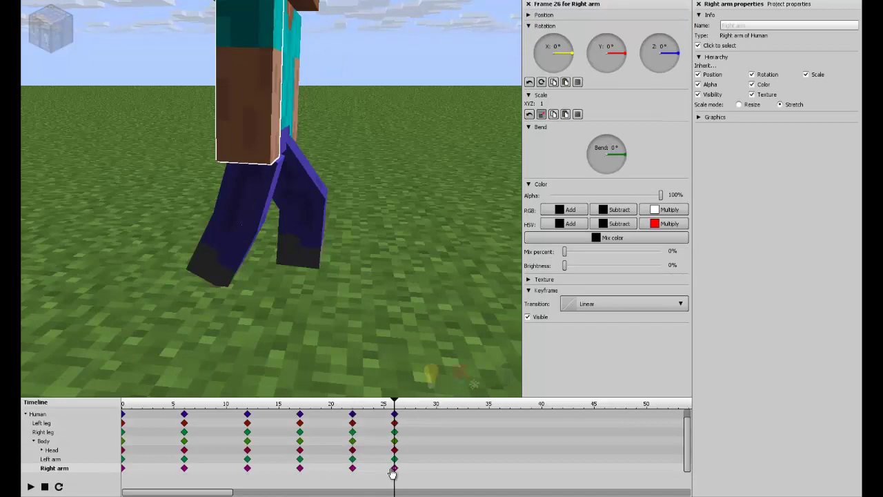
pyautogui.moveTo(392, 472); pyautogui.dragTo(397, 423)
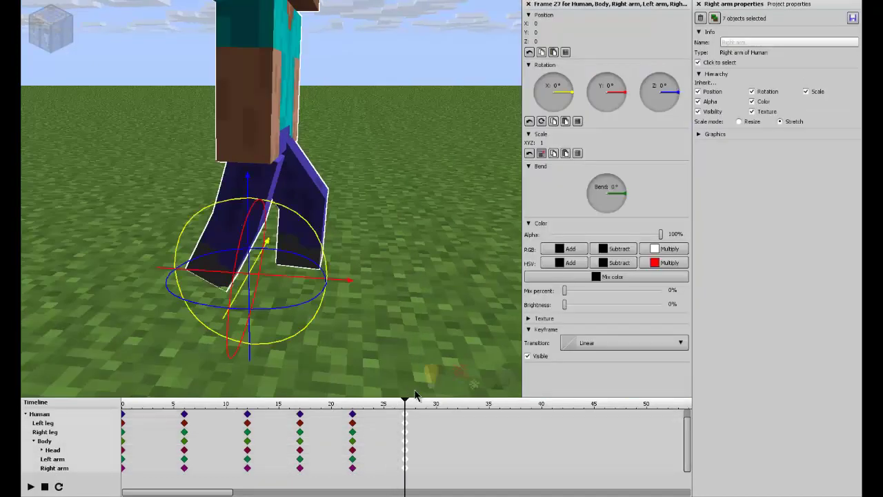
pyautogui.click(428, 443)
pyautogui.click(404, 416)
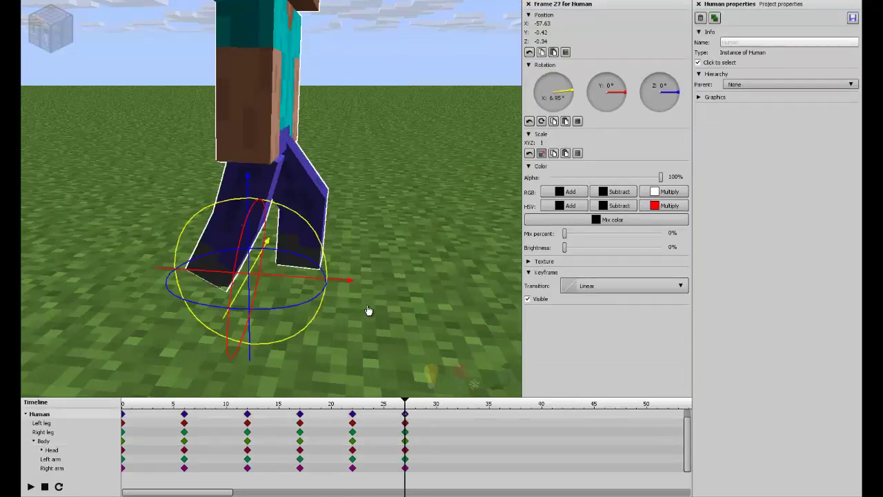
# - At frame 27, straighten the left leg slightly and swing the right leg forward, bent about 39°
pyautogui.click(354, 425)
pyautogui.click(406, 414)
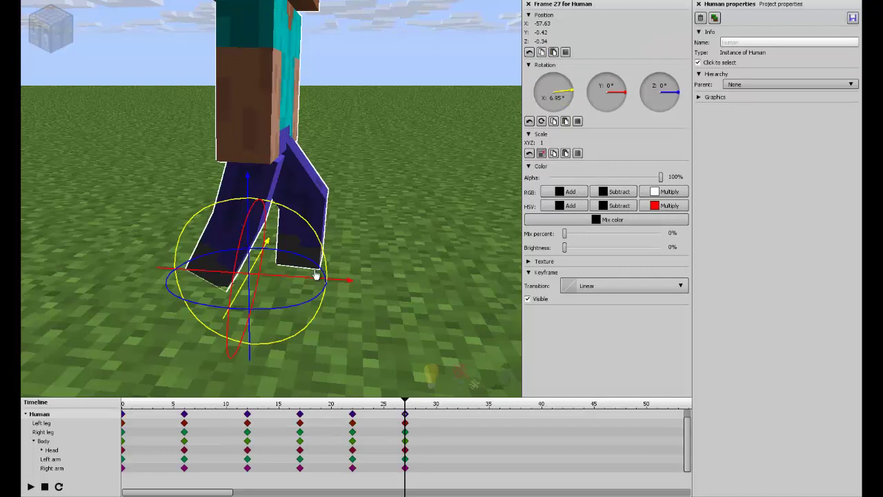
pyautogui.click(319, 220)
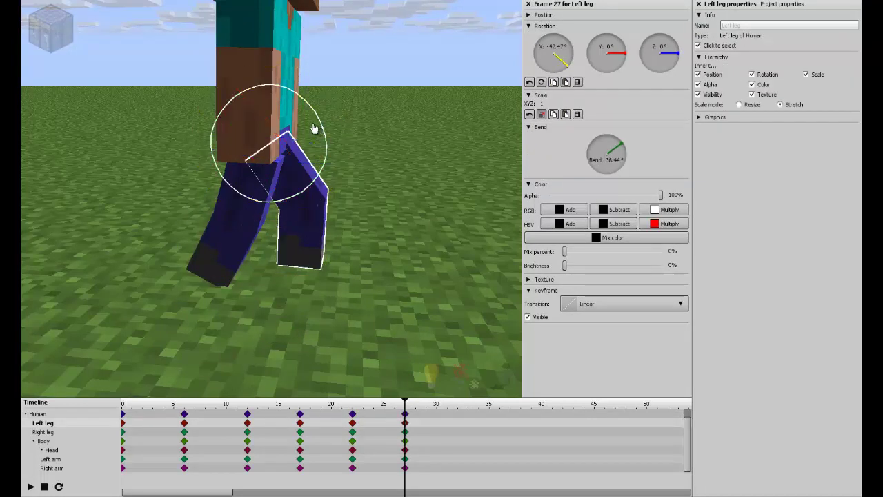
pyautogui.moveTo(315, 129)
pyautogui.mouseDown()
pyautogui.moveTo(295, 128)
pyautogui.moveTo(324, 108)
pyautogui.moveTo(339, 132)
pyautogui.mouseUp()
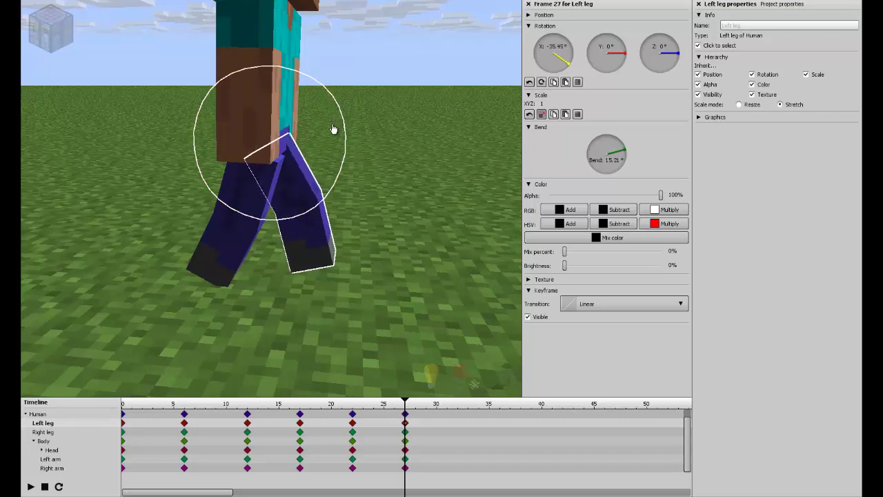
pyautogui.click(240, 246)
pyautogui.moveTo(311, 134); pyautogui.dragTo(314, 160)
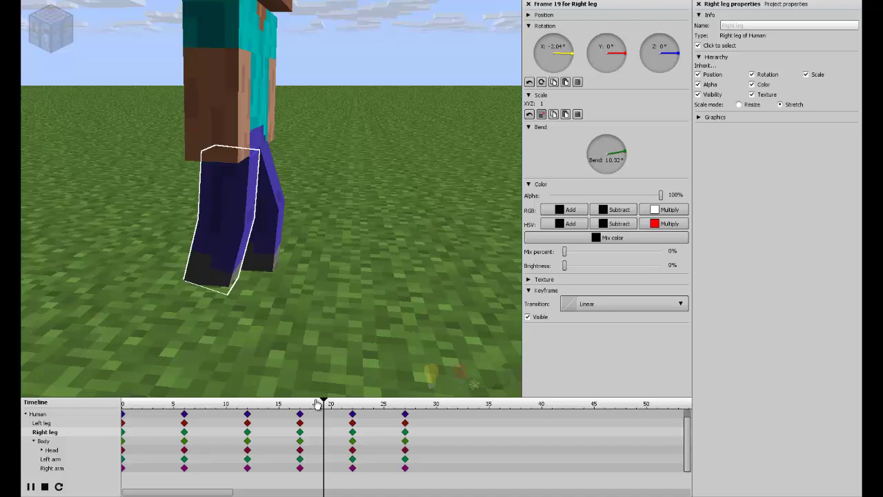
# - Move Steve further forward at frame 27 and play the walk to preview it
pyautogui.click(405, 414)
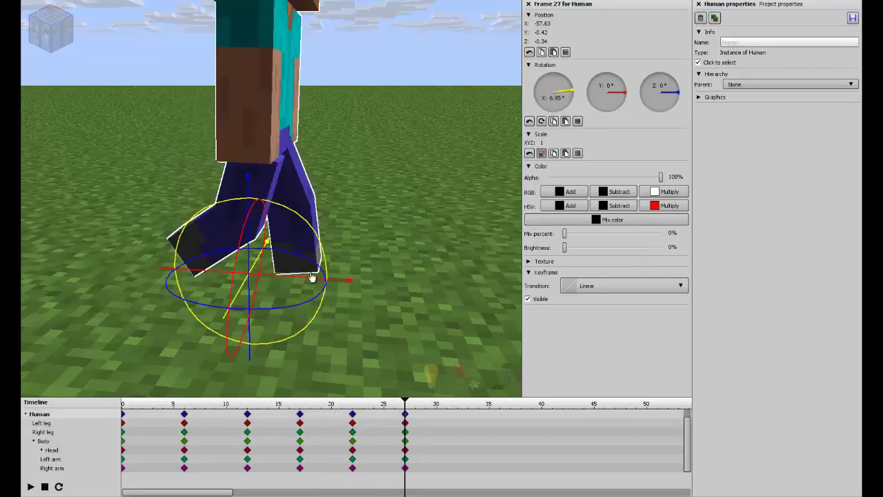
pyautogui.moveTo(315, 282); pyautogui.dragTo(338, 282)
pyautogui.click(291, 404)
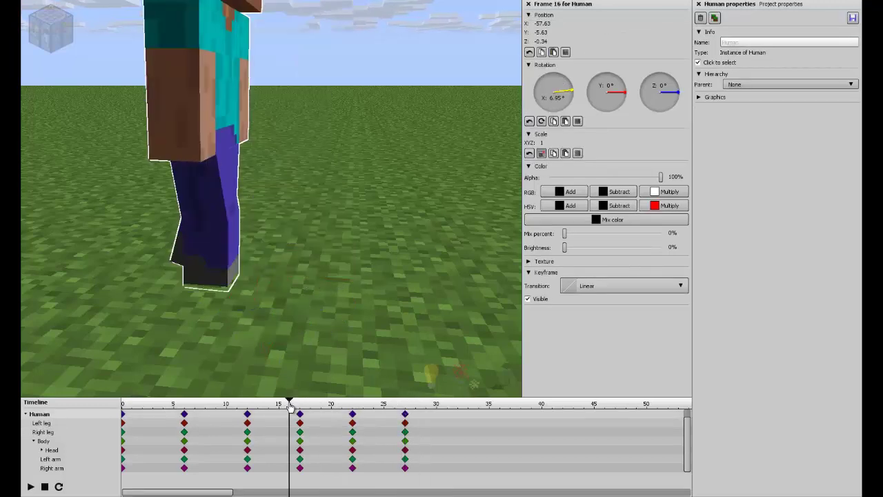
pyautogui.press('space')
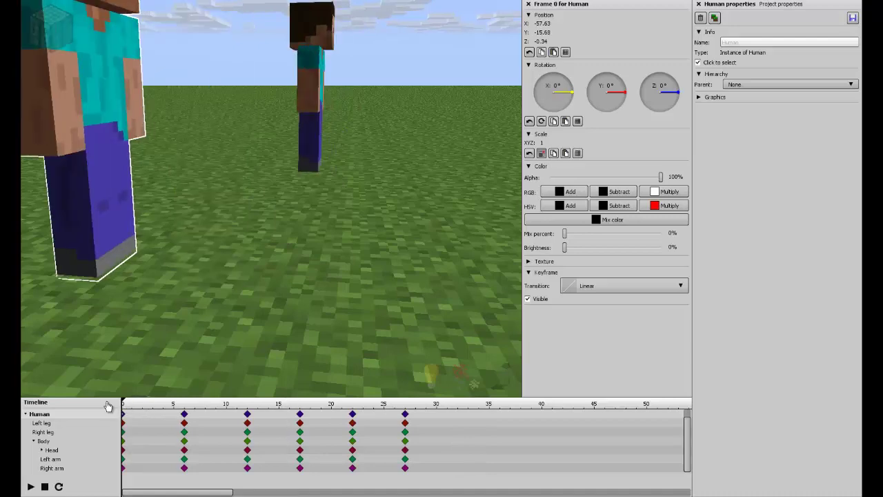
pyautogui.click(123, 403)
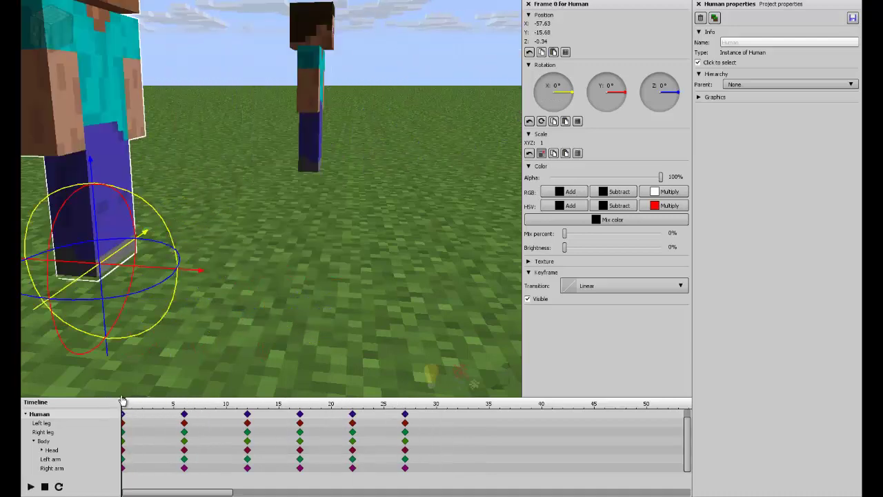
pyautogui.click(405, 414)
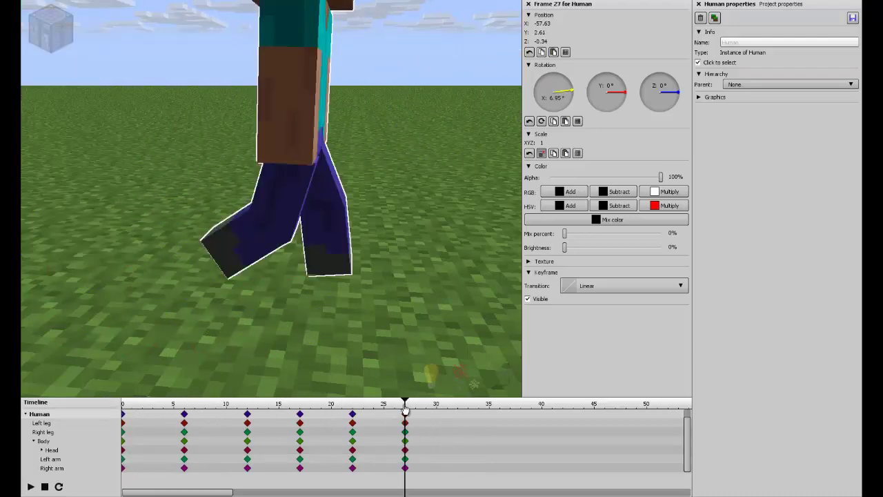
# - Add frame-32 keyframes for the Left leg, Body, arms, Head and Human
pyautogui.click(459, 432)
pyautogui.click(458, 441)
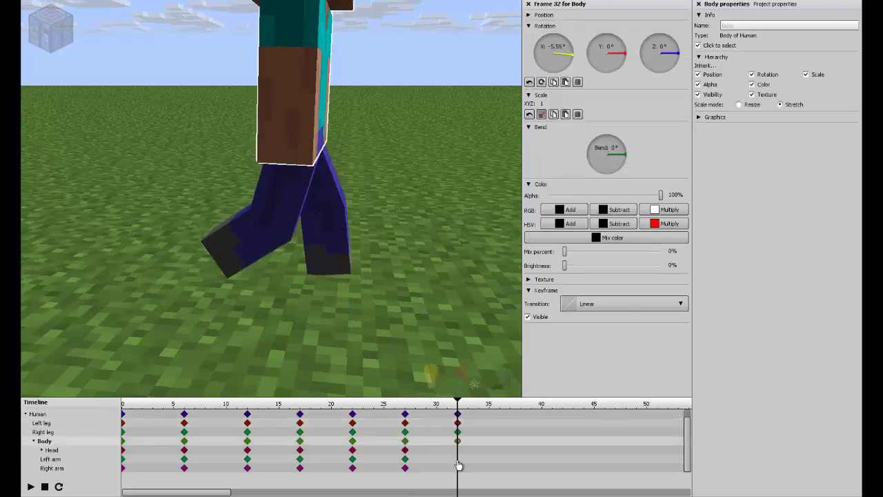
pyautogui.click(459, 459)
pyautogui.click(458, 468)
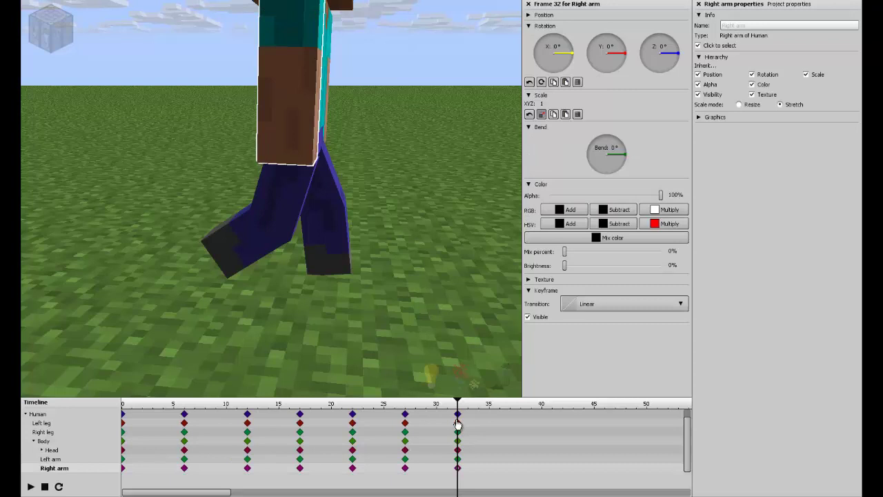
pyautogui.click(458, 414)
# - At frame 32, straighten both legs under Steve and nudge him slightly upward
pyautogui.click(256, 218)
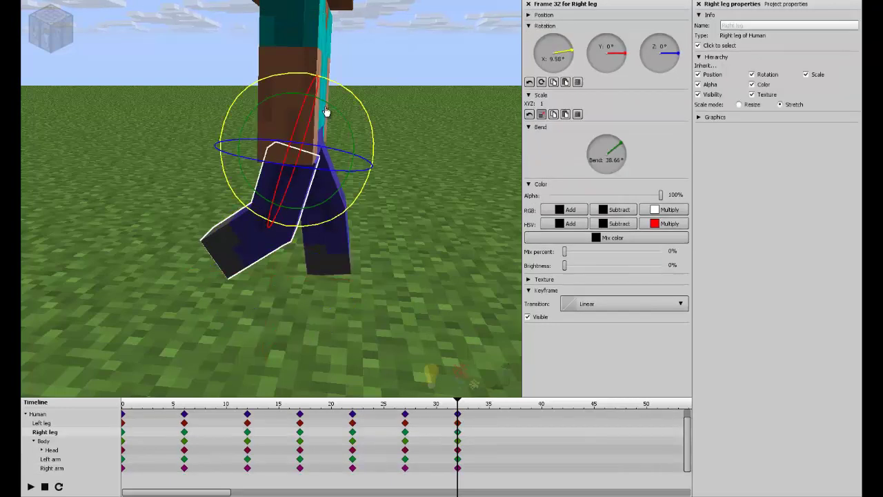
pyautogui.moveTo(338, 112)
pyautogui.mouseDown()
pyautogui.moveTo(373, 114)
pyautogui.moveTo(328, 118)
pyautogui.moveTo(329, 162)
pyautogui.moveTo(363, 118)
pyautogui.mouseUp()
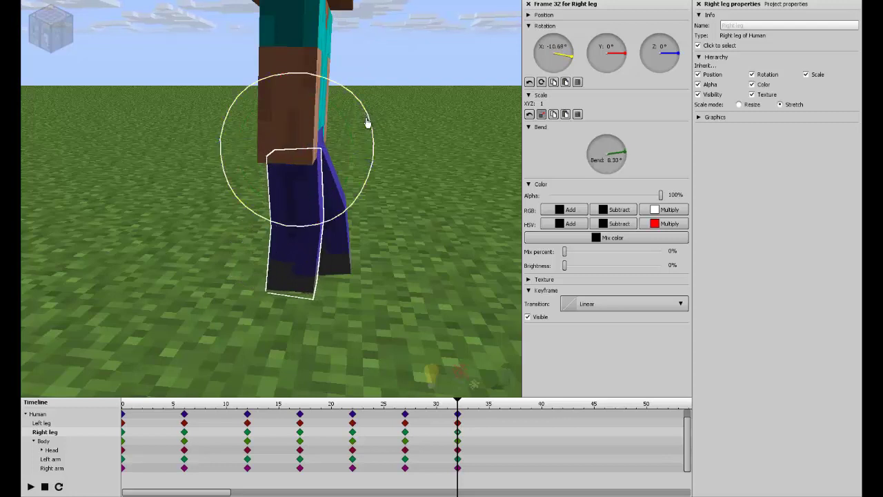
pyautogui.click(345, 214)
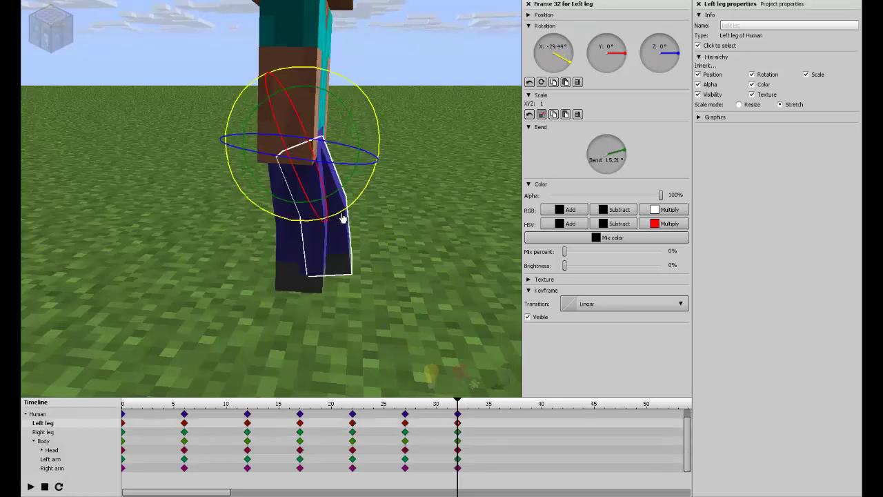
pyautogui.moveTo(358, 118); pyautogui.dragTo(269, 199)
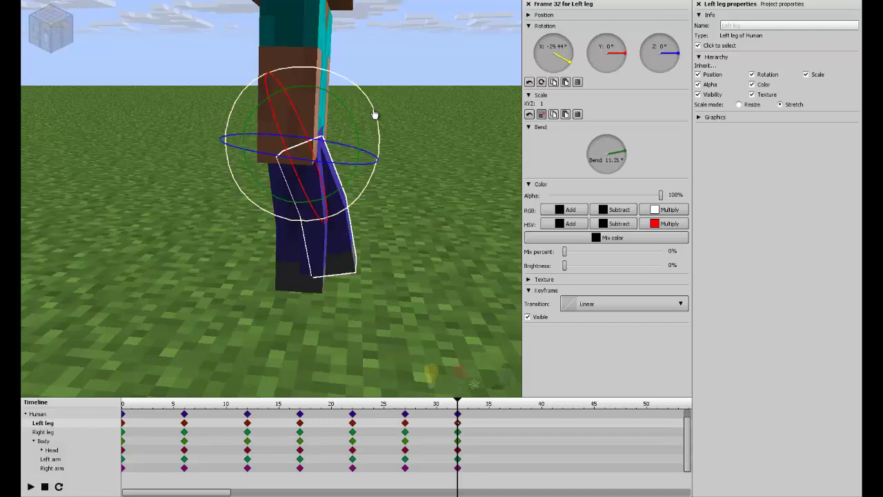
pyautogui.moveTo(268, 200); pyautogui.dragTo(281, 203, button='right')
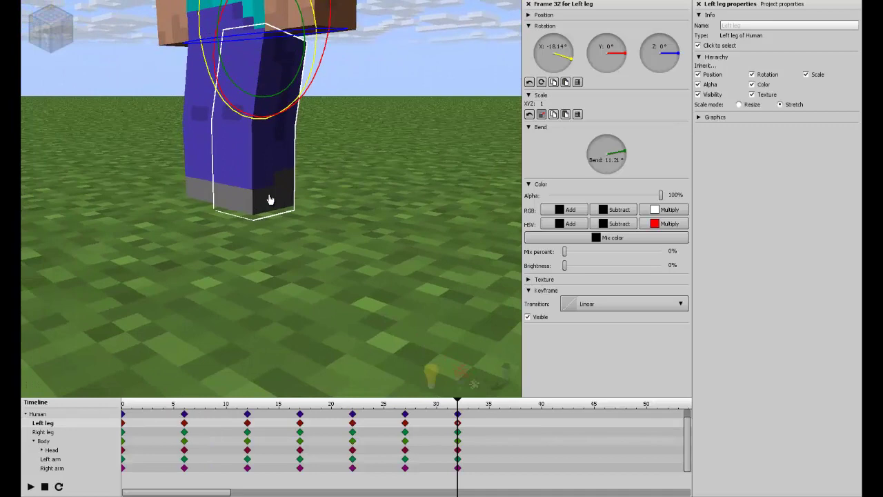
pyautogui.click(461, 414)
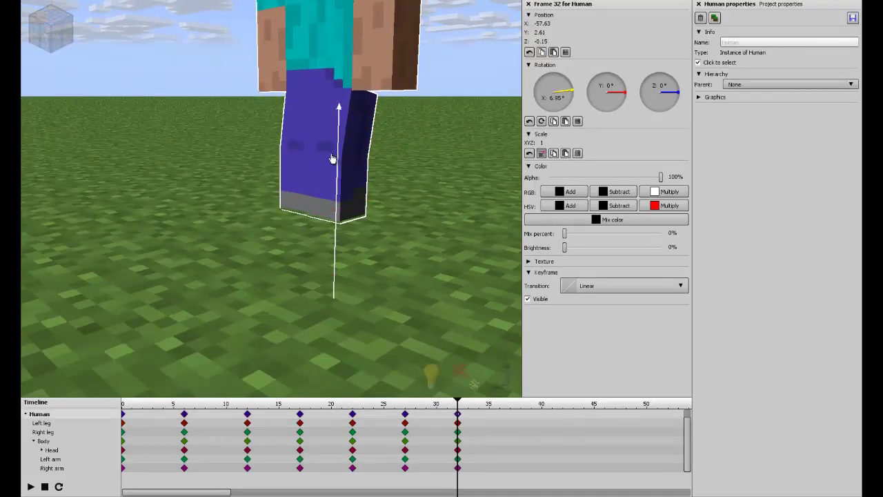
pyautogui.moveTo(331, 159); pyautogui.dragTo(339, 193)
# - Raise Steve at the frame-17 keyframe so Position Z goes from -0.34 to 0.07
pyautogui.moveTo(159, 403); pyautogui.dragTo(301, 407)
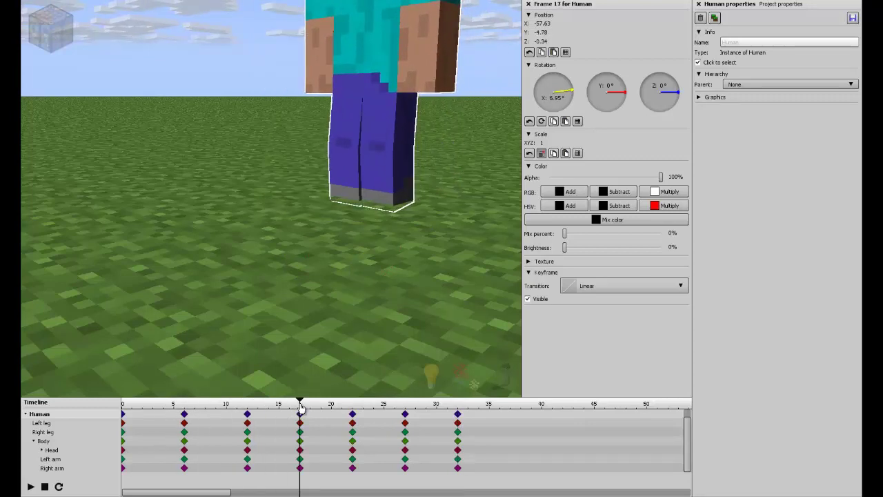
pyautogui.click(353, 415)
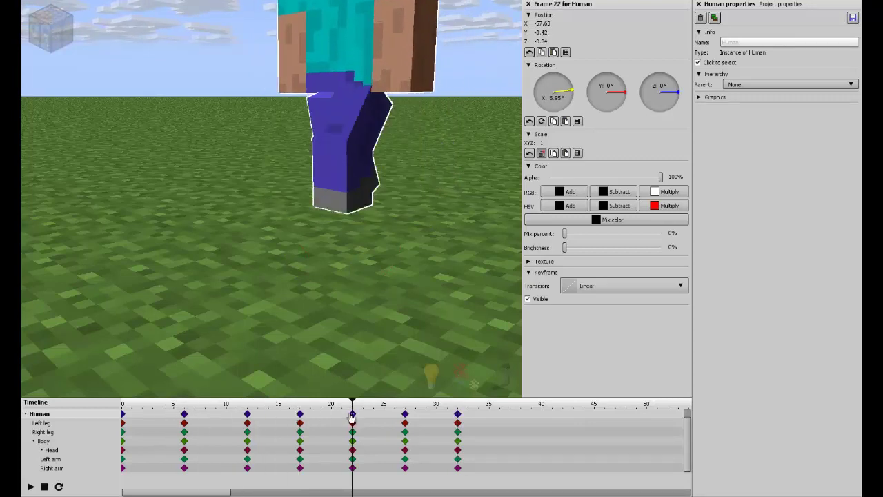
pyautogui.click(302, 416)
pyautogui.moveTo(270, 198); pyautogui.dragTo(271, 195, button='right')
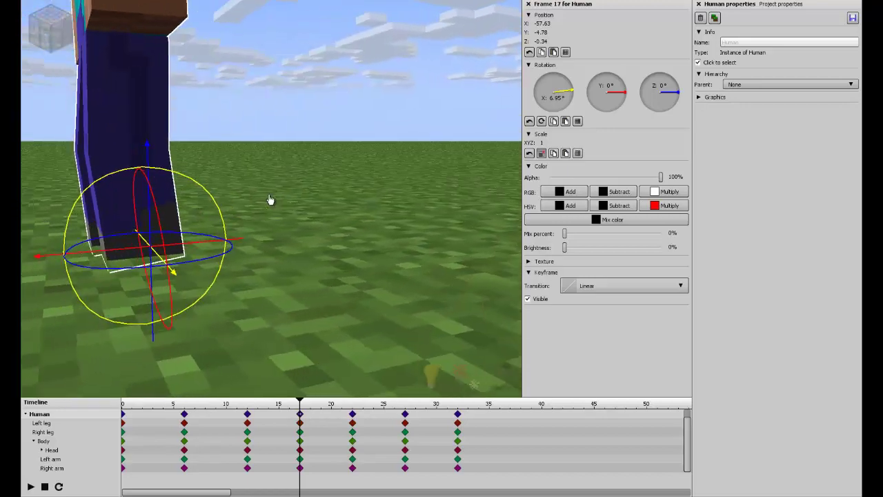
pyautogui.moveTo(246, 174); pyautogui.dragTo(248, 168)
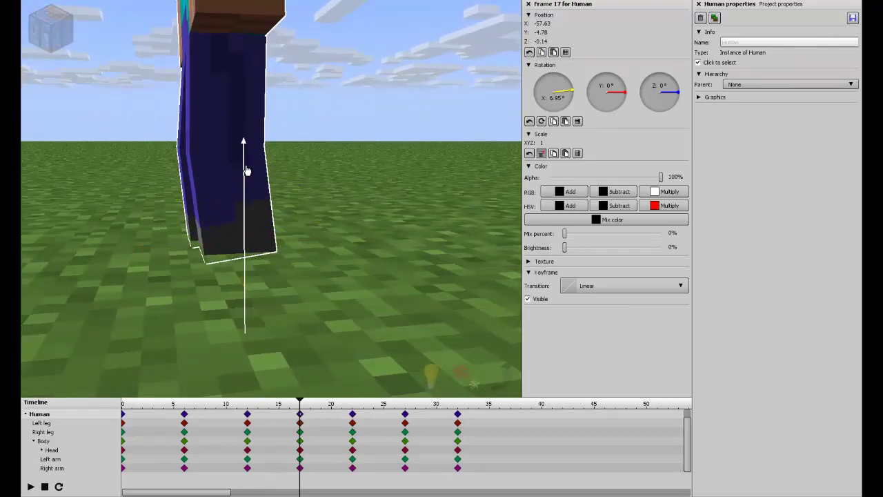
pyautogui.moveTo(248, 168); pyautogui.dragTo(269, 197, button='right')
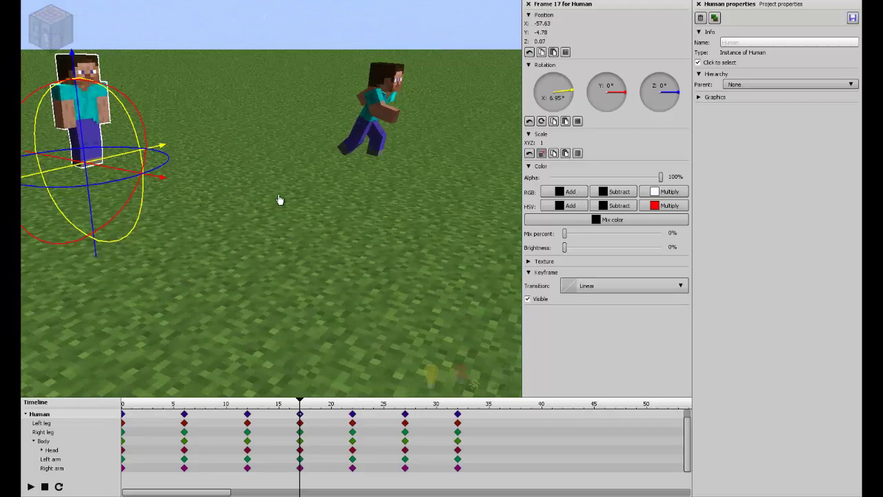
# - Bend and swing both of Steve's arms forward at the frame-6 keyframe
pyautogui.moveTo(124, 404); pyautogui.dragTo(178, 403)
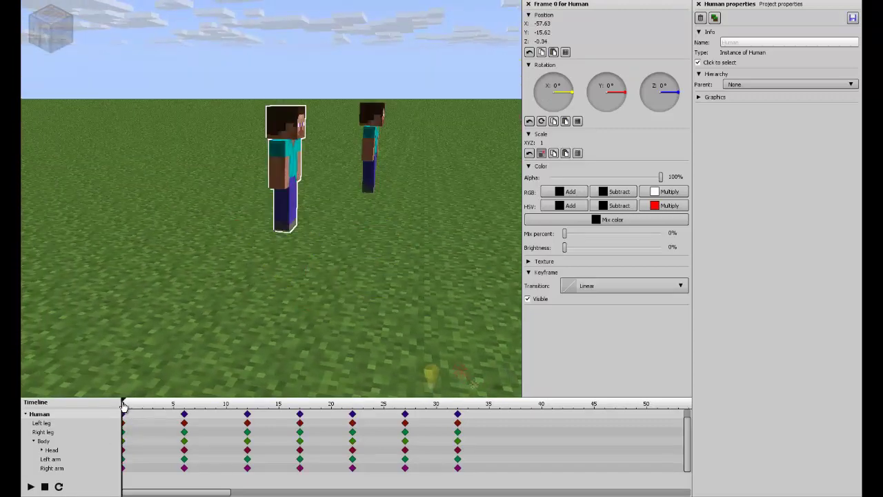
pyautogui.click(184, 423)
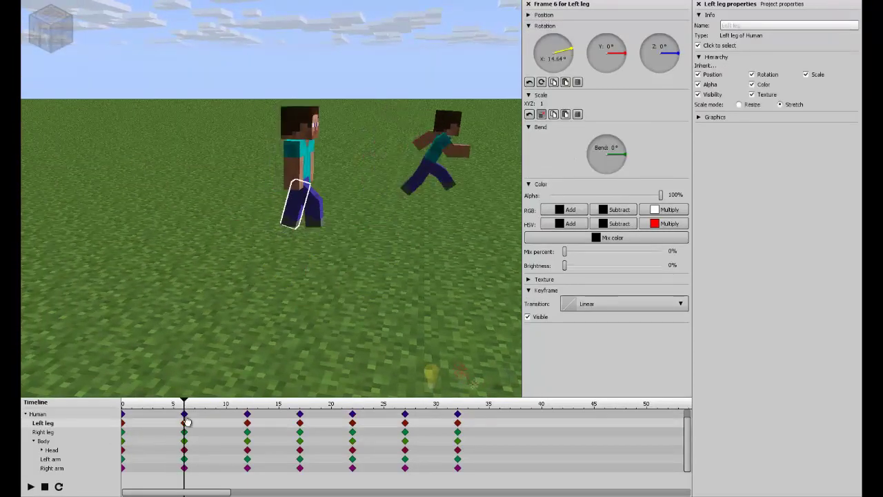
pyautogui.moveTo(271, 197); pyautogui.dragTo(269, 200, button='right')
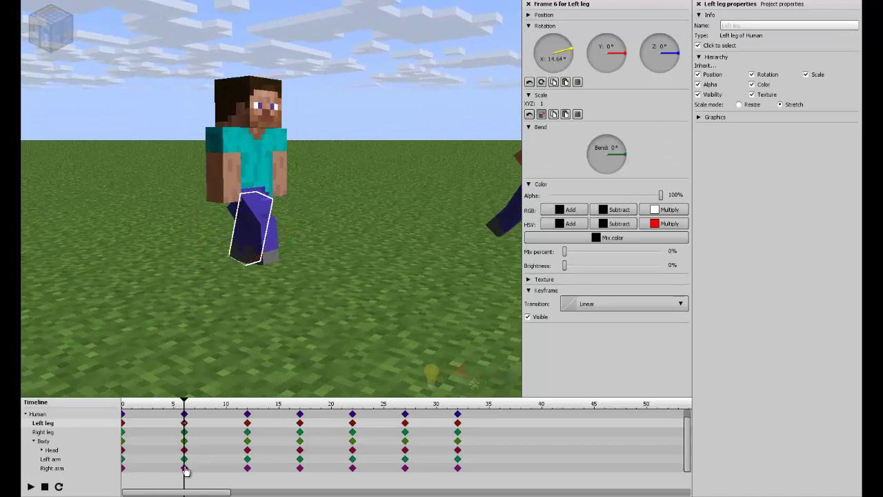
pyautogui.click(184, 459)
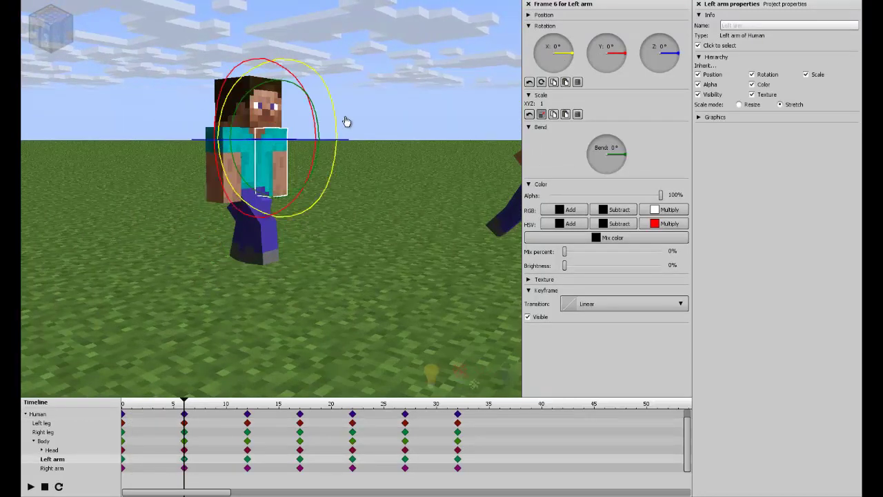
pyautogui.moveTo(319, 116)
pyautogui.mouseDown()
pyautogui.moveTo(304, 112)
pyautogui.moveTo(327, 112)
pyautogui.mouseUp()
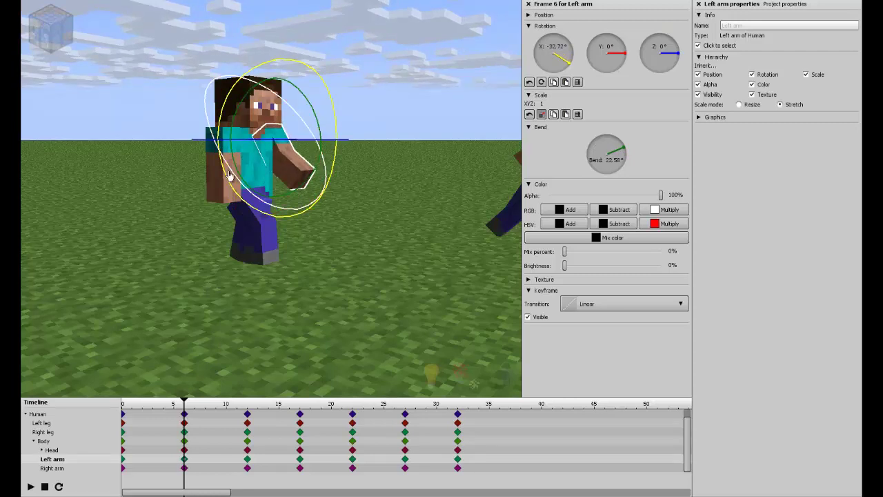
pyautogui.click(260, 146)
pyautogui.moveTo(262, 110)
pyautogui.mouseDown()
pyautogui.moveTo(234, 91)
pyautogui.moveTo(273, 119)
pyautogui.moveTo(275, 145)
pyautogui.mouseUp()
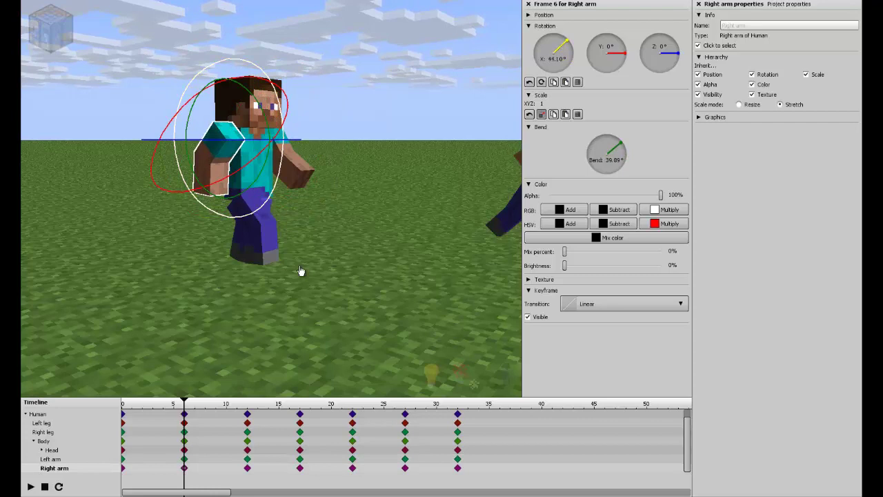
# - Bend both arms at frame 12 and play the walk to check it
pyautogui.click(248, 469)
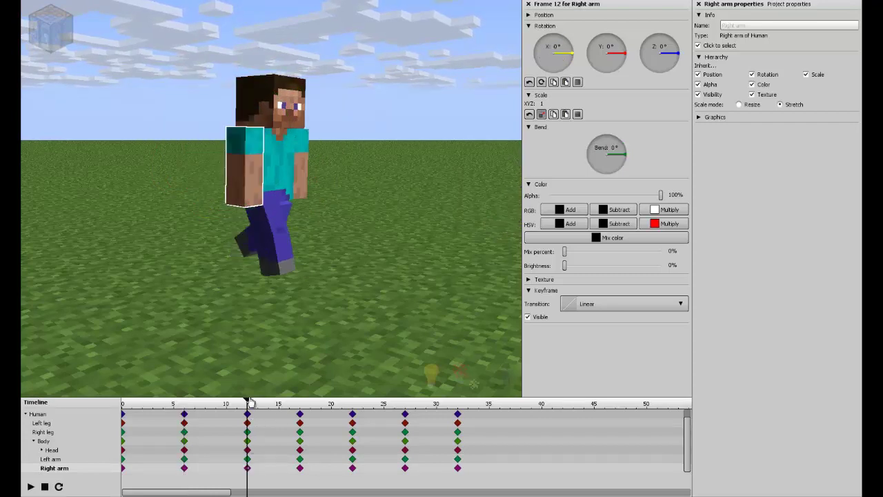
pyautogui.moveTo(271, 97); pyautogui.dragTo(316, 95)
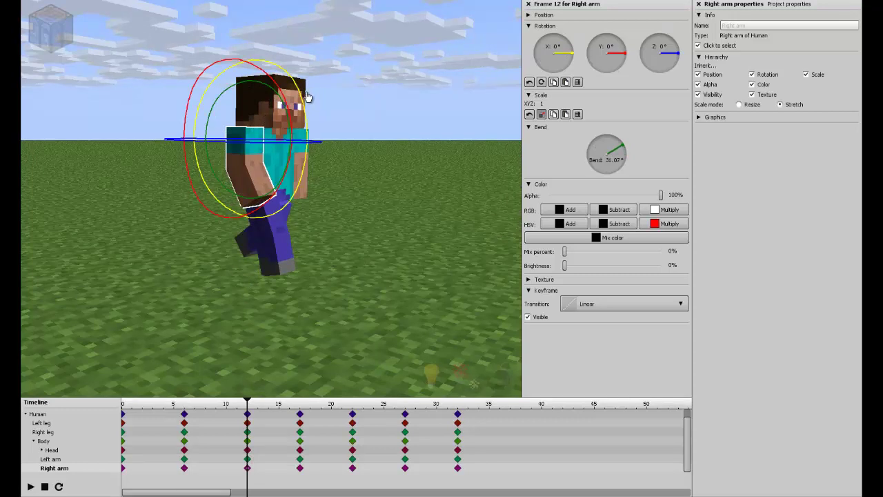
pyautogui.click(303, 159)
pyautogui.moveTo(322, 110)
pyautogui.mouseDown()
pyautogui.moveTo(349, 103)
pyautogui.moveTo(343, 93)
pyautogui.mouseUp()
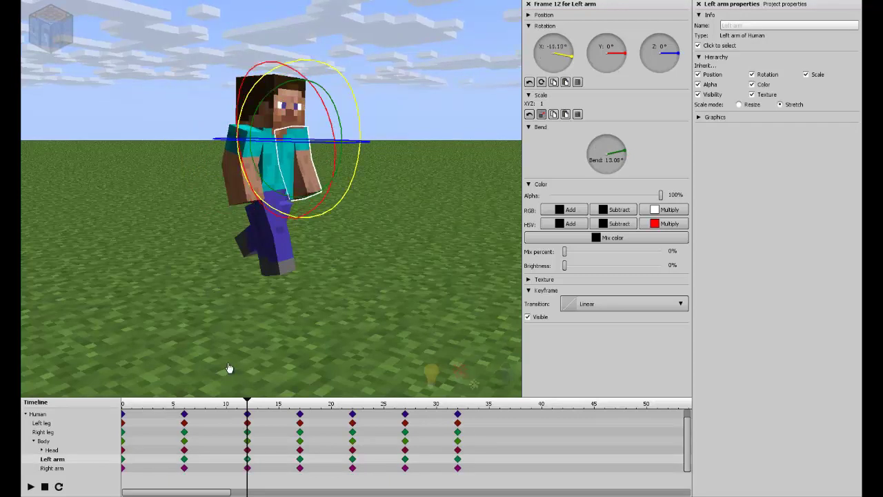
pyautogui.click(173, 400)
pyautogui.press('space')
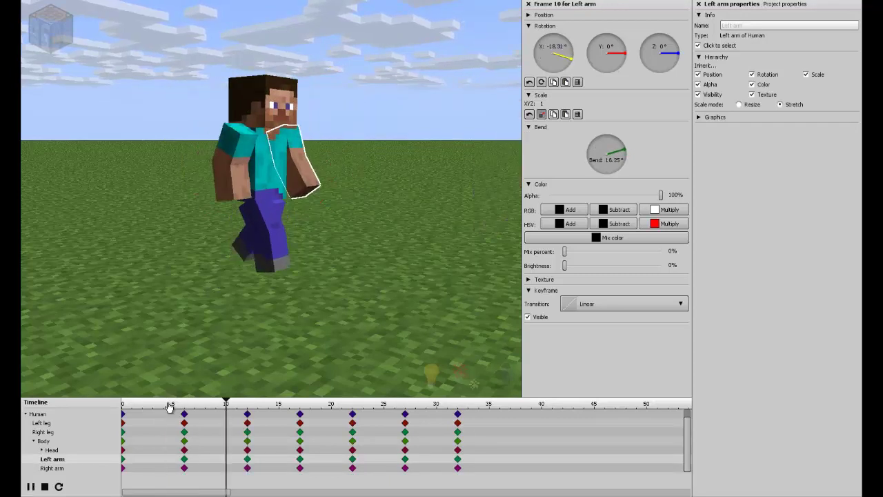
pyautogui.press('space')
# - At frame 17, swing the right arm back about 13.5° and the left forward about 19°, then preview
pyautogui.click(246, 415)
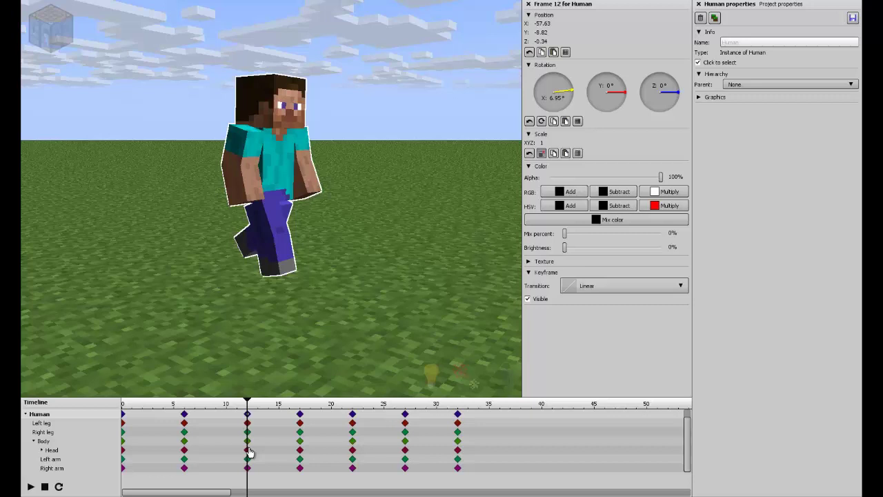
pyautogui.click(247, 469)
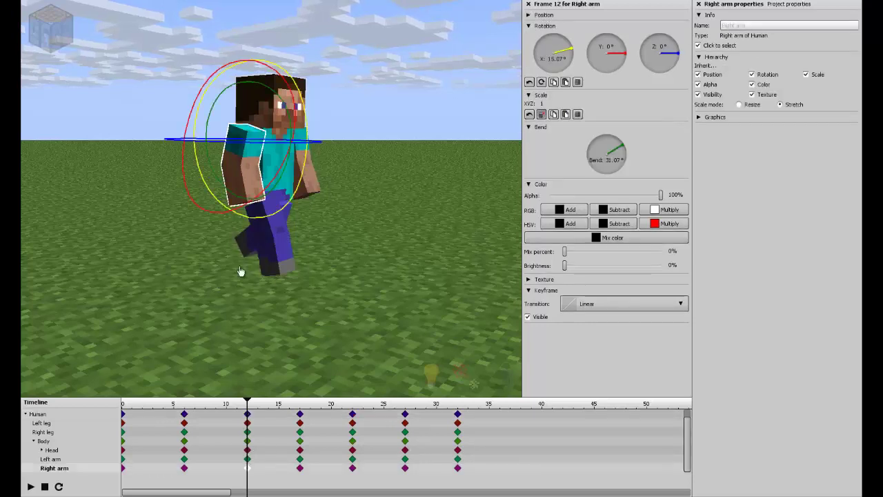
pyautogui.click(300, 470)
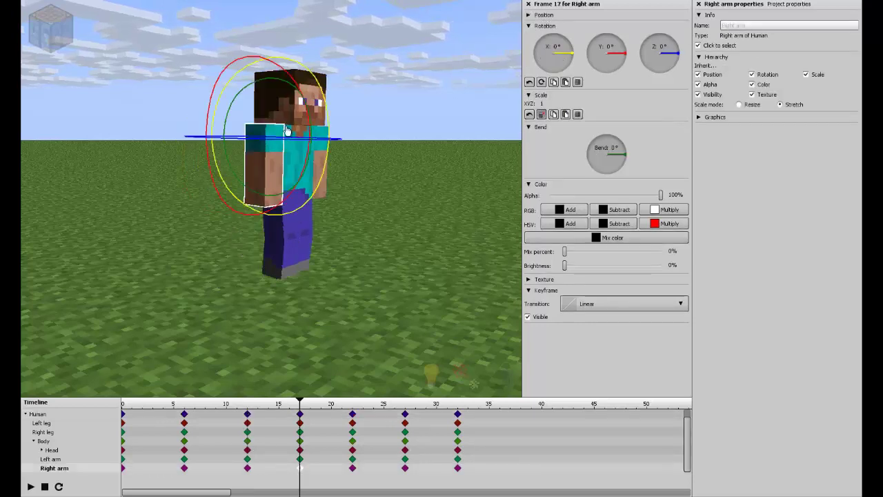
pyautogui.moveTo(125, 403); pyautogui.dragTo(299, 400)
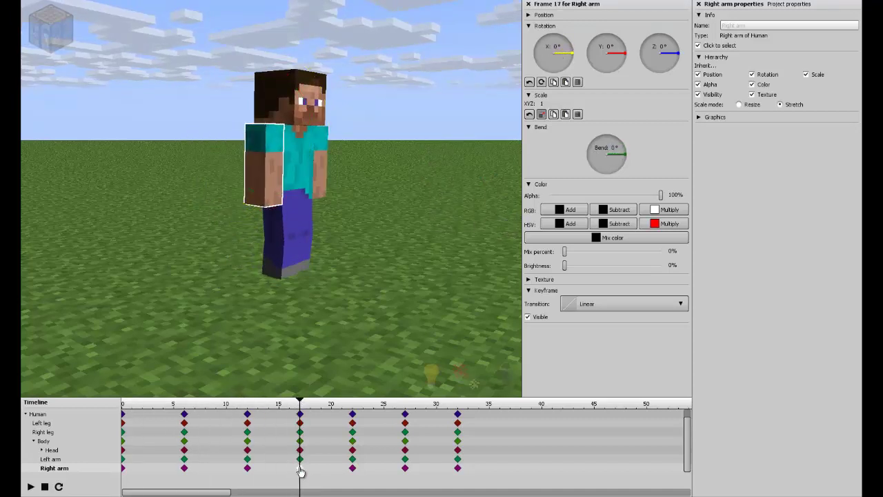
pyautogui.moveTo(265, 164)
pyautogui.moveTo(301, 99)
pyautogui.mouseDown()
pyautogui.moveTo(328, 93)
pyautogui.moveTo(312, 92)
pyautogui.moveTo(358, 109)
pyautogui.mouseUp()
pyautogui.click(321, 160)
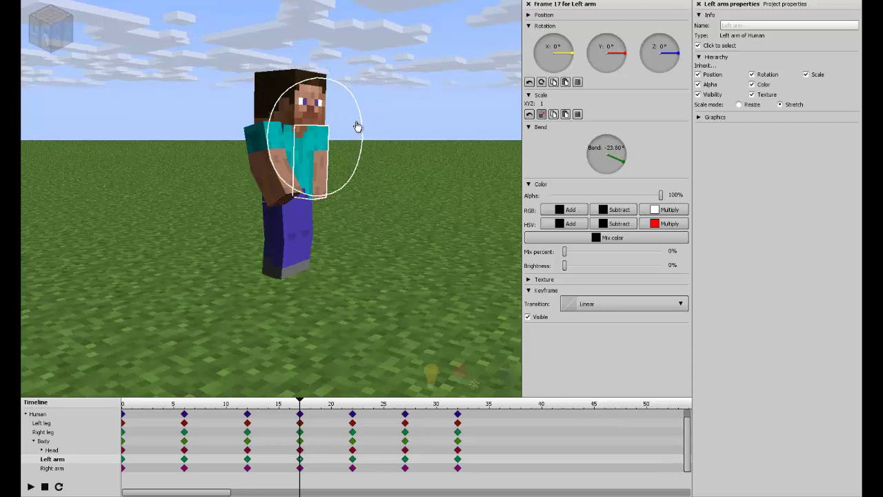
pyautogui.moveTo(339, 80); pyautogui.dragTo(365, 80)
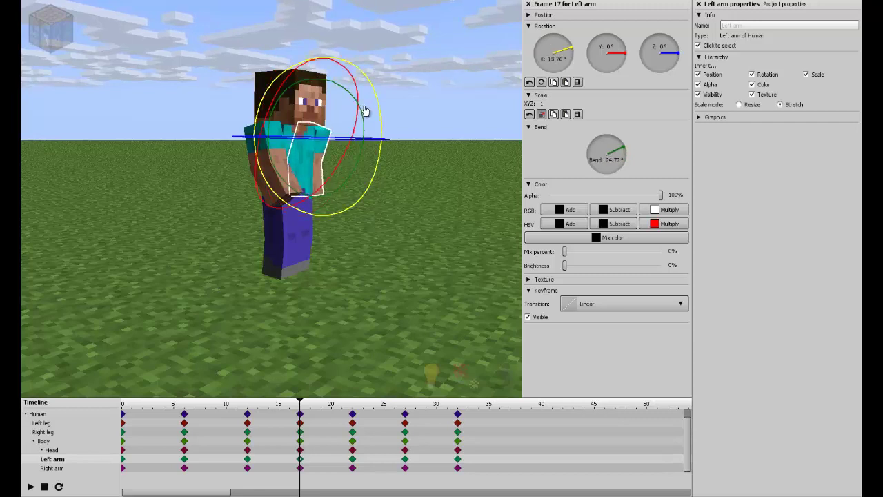
pyautogui.press('space')
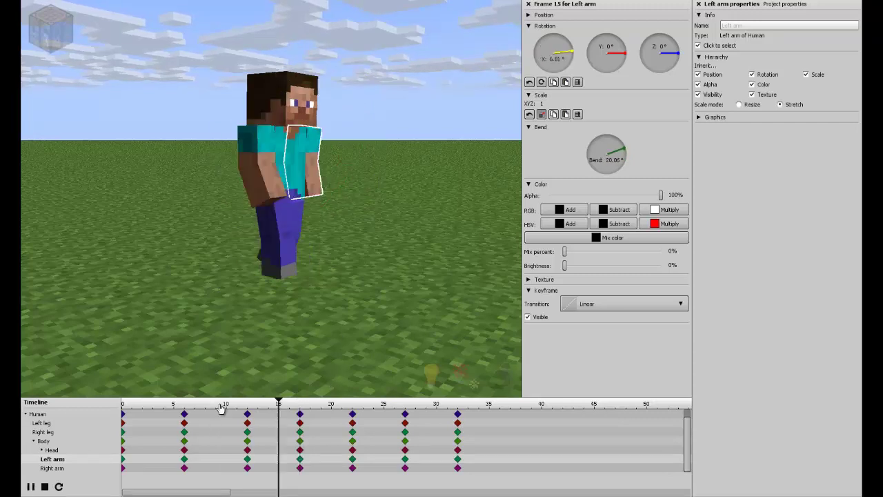
pyautogui.press('space')
# - At frame 22, swing the right arm and bend the left forearm further
pyautogui.click(352, 422)
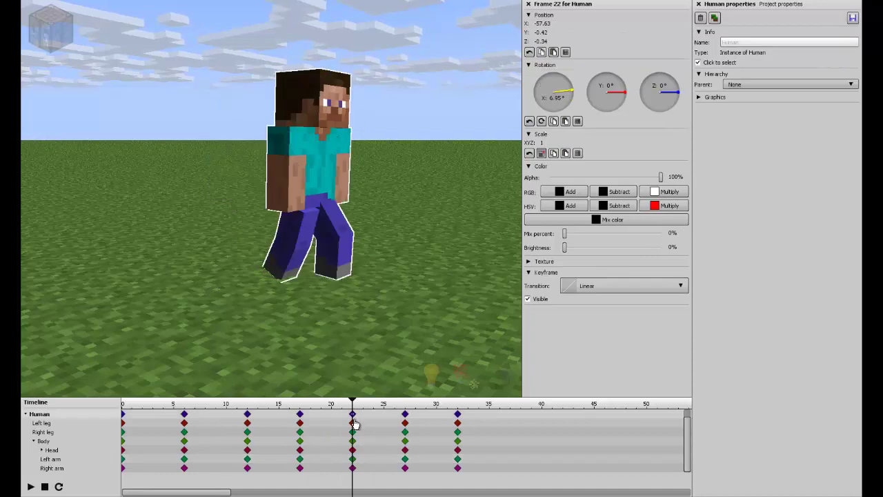
pyautogui.click(353, 468)
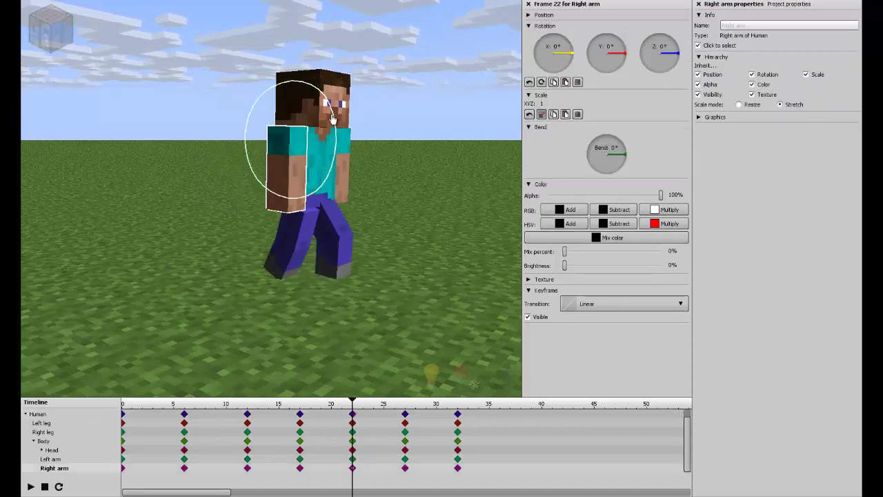
pyautogui.moveTo(317, 109); pyautogui.dragTo(337, 136)
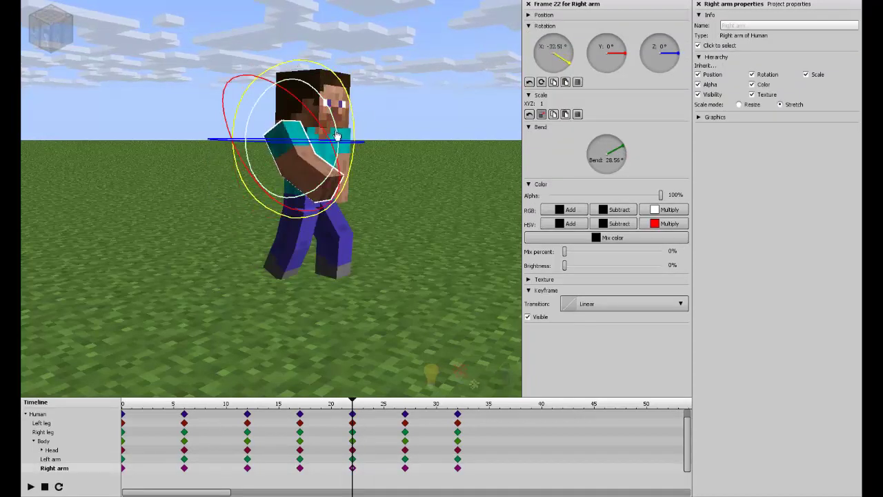
pyautogui.click(348, 154)
pyautogui.moveTo(378, 109); pyautogui.dragTo(394, 99, button='middle')
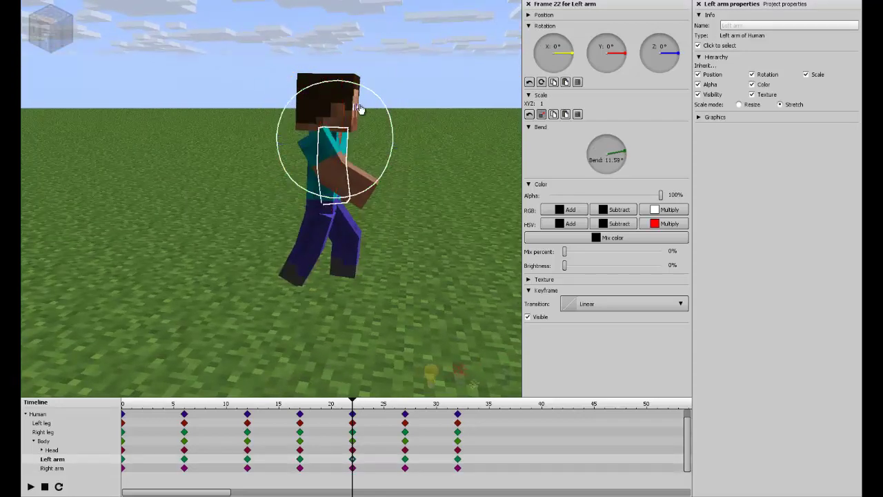
pyautogui.moveTo(359, 108); pyautogui.dragTo(390, 97)
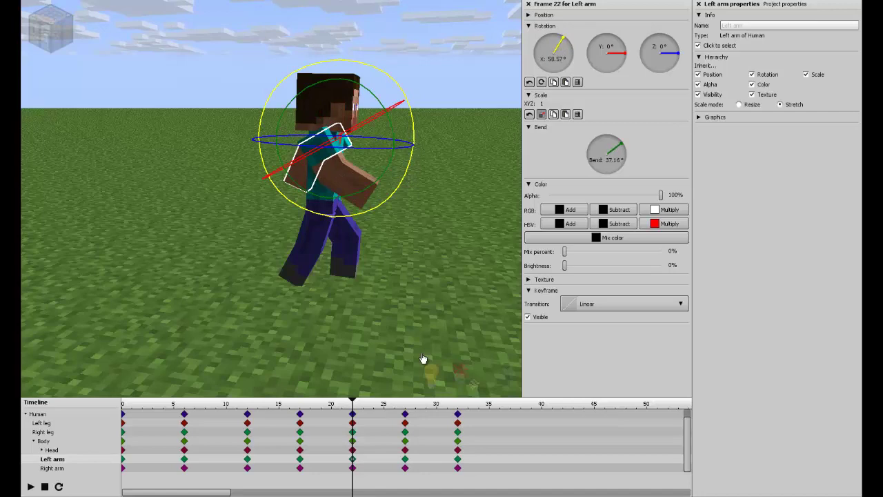
# - At frame 27, swing the left arm to about 34° and bend the right arm 38°, swung about 18°
pyautogui.click(405, 461)
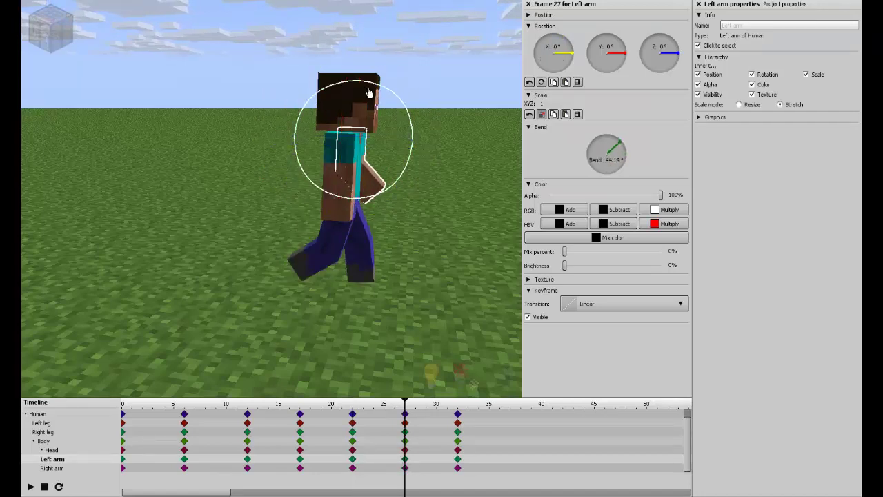
pyautogui.moveTo(423, 91); pyautogui.dragTo(378, 64, button='right')
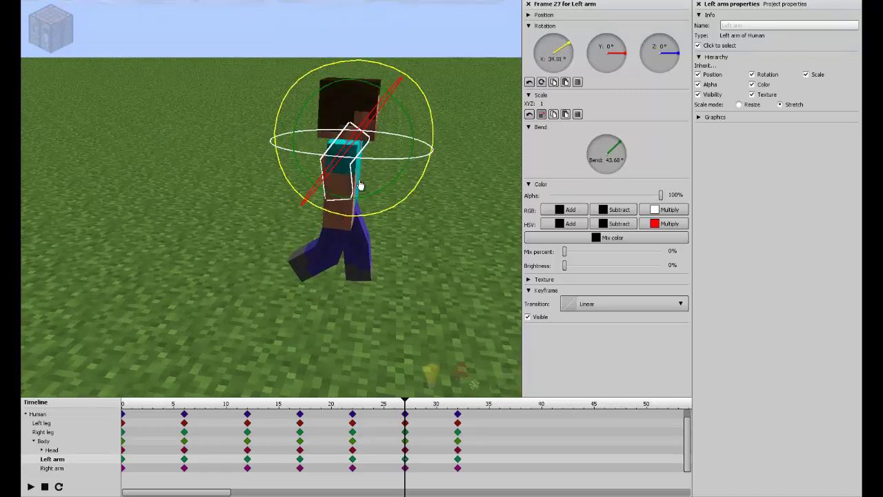
pyautogui.moveTo(270, 197); pyautogui.dragTo(270, 200, button='right')
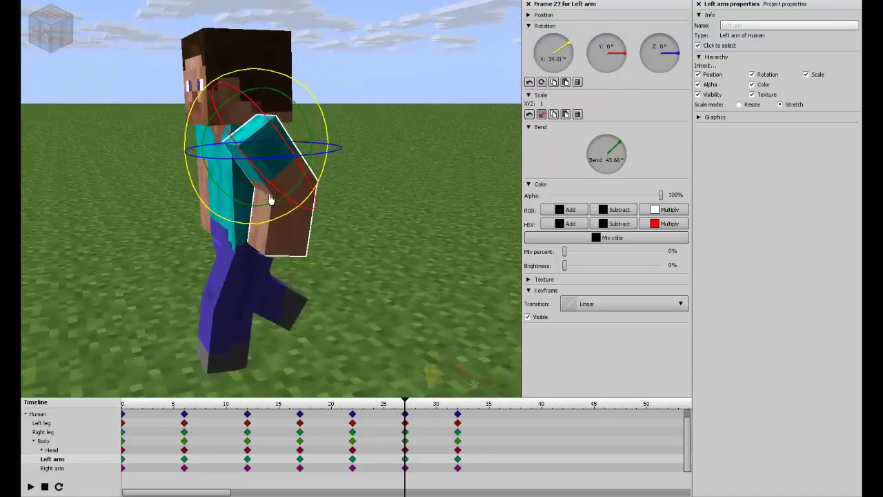
pyautogui.moveTo(270, 200); pyautogui.dragTo(327, 204, button='right')
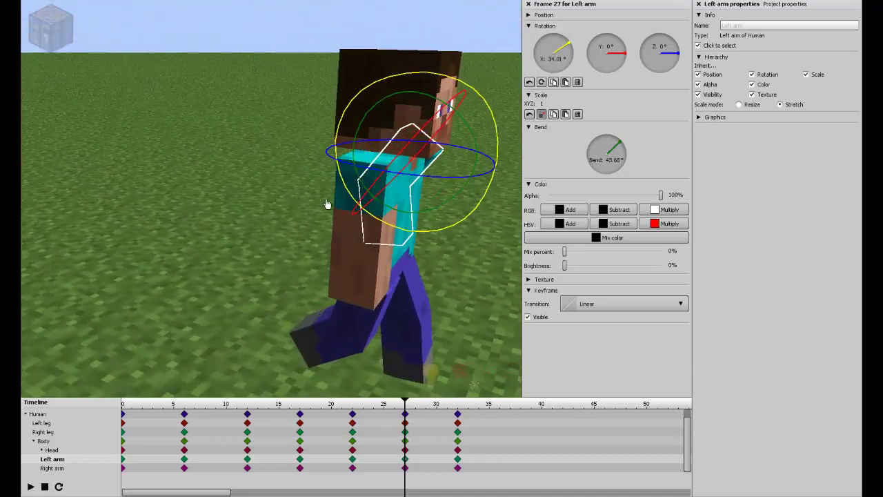
pyautogui.click(367, 205)
pyautogui.moveTo(407, 136)
pyautogui.mouseDown()
pyautogui.moveTo(418, 122)
pyautogui.moveTo(423, 155)
pyautogui.mouseUp()
pyautogui.moveTo(423, 154); pyautogui.dragTo(270, 199, button='right')
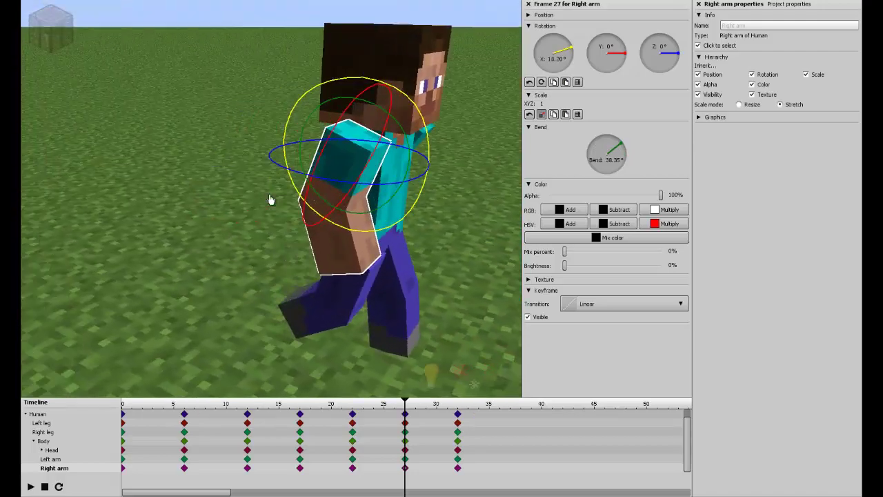
# - At frame 32, swing the right arm forward about 36° and the left arm back to −31°, both bent
pyautogui.click(461, 420)
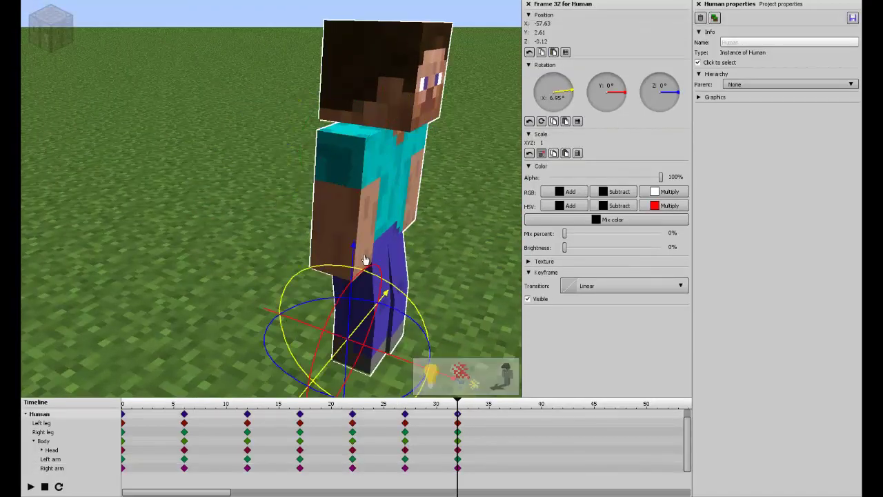
pyautogui.moveTo(398, 122); pyautogui.dragTo(373, 107)
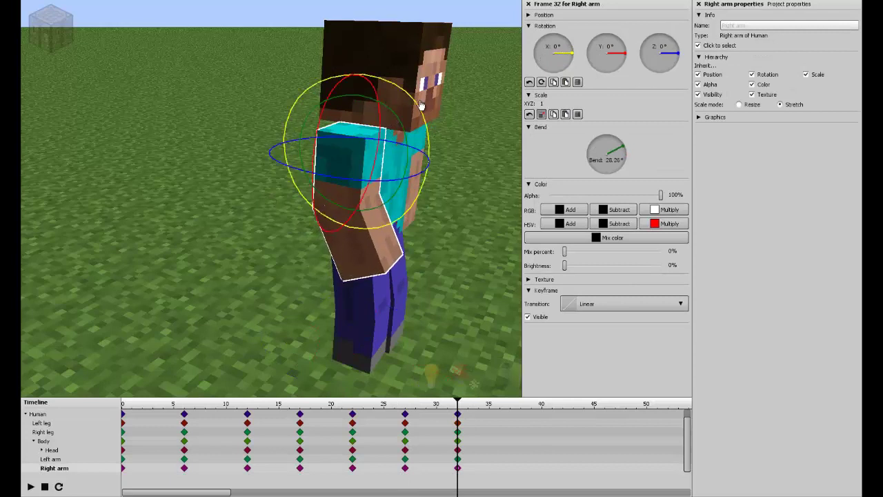
pyautogui.moveTo(426, 119); pyautogui.dragTo(437, 147)
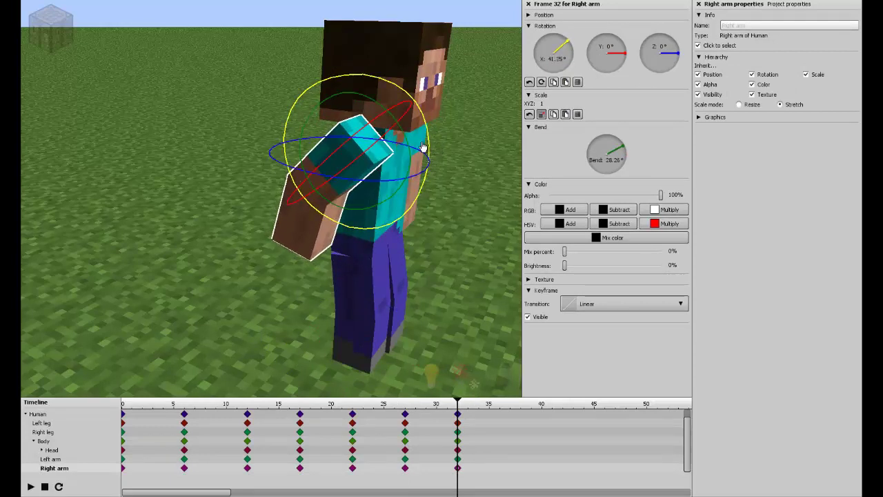
pyautogui.click(423, 147)
pyautogui.moveTo(451, 99)
pyautogui.mouseDown()
pyautogui.moveTo(468, 88)
pyautogui.moveTo(453, 69)
pyautogui.mouseUp()
pyautogui.scroll(-3, 270, 199)
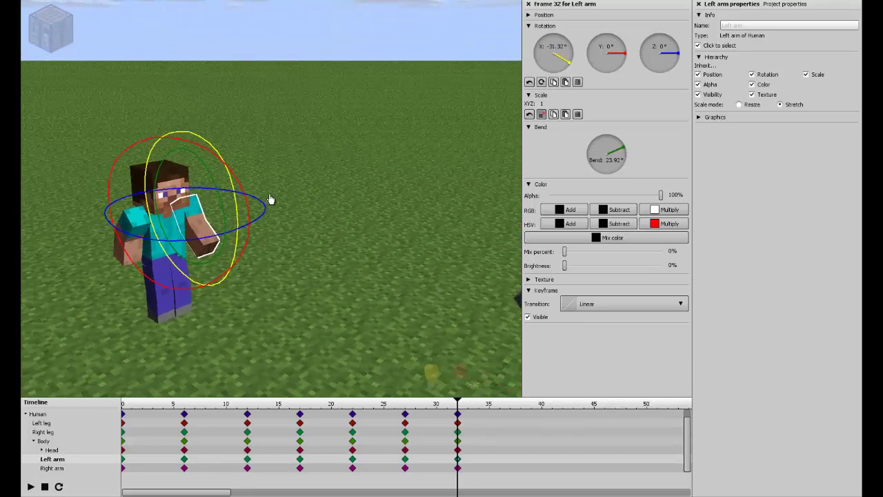
pyautogui.scroll(3, 271, 200)
pyautogui.moveTo(272, 200); pyautogui.dragTo(342, 191, button='right')
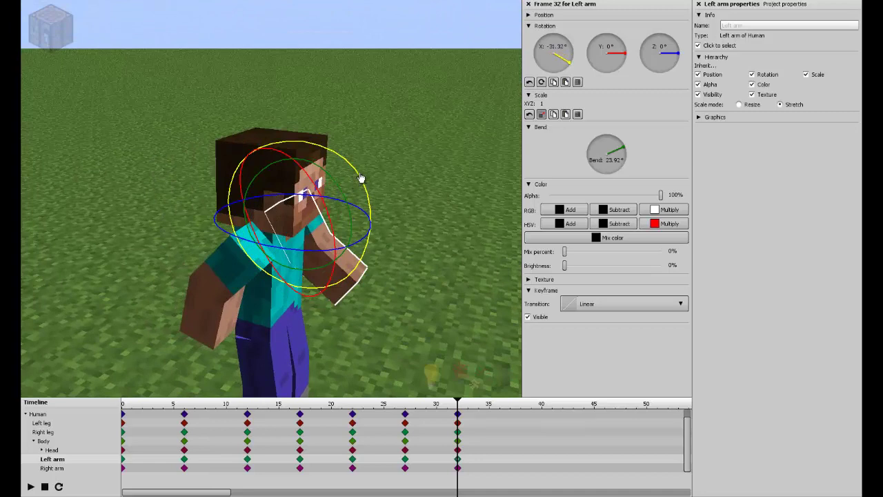
pyautogui.moveTo(360, 178); pyautogui.dragTo(360, 191)
pyautogui.click(230, 256)
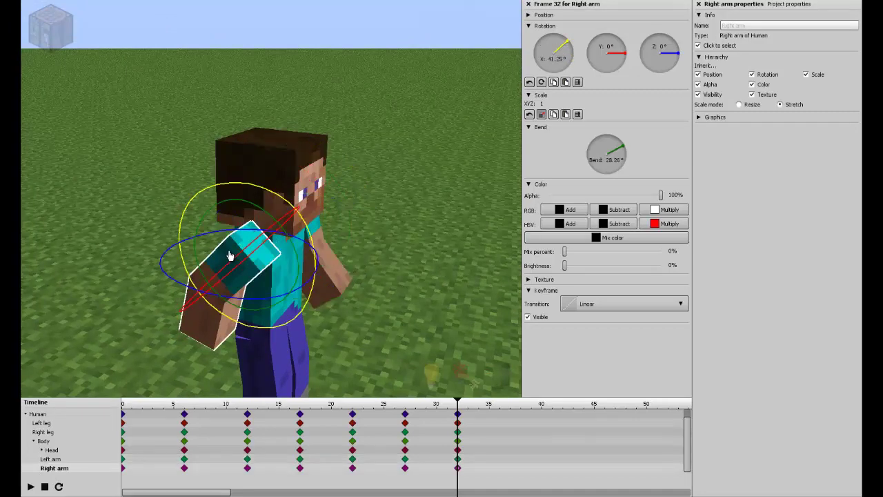
pyautogui.moveTo(303, 228); pyautogui.dragTo(305, 240)
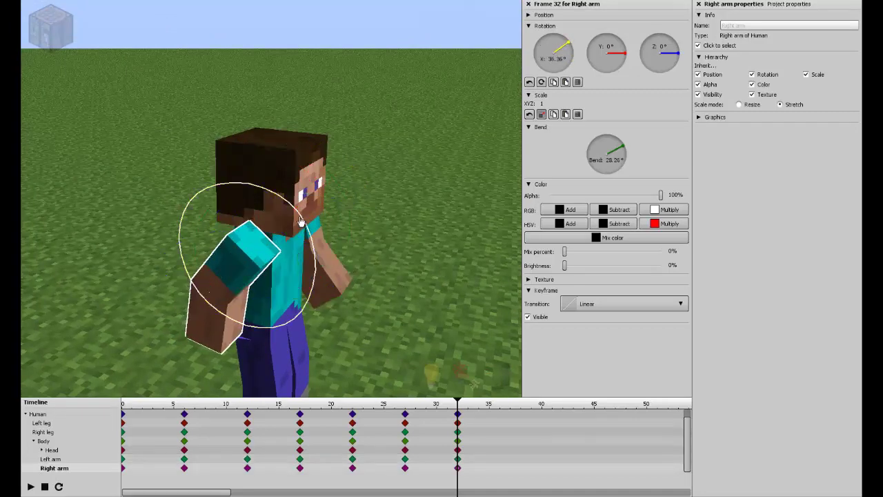
# - Play the walk from the start and scrub to mid-stride
pyautogui.click(124, 410)
pyautogui.press('space')
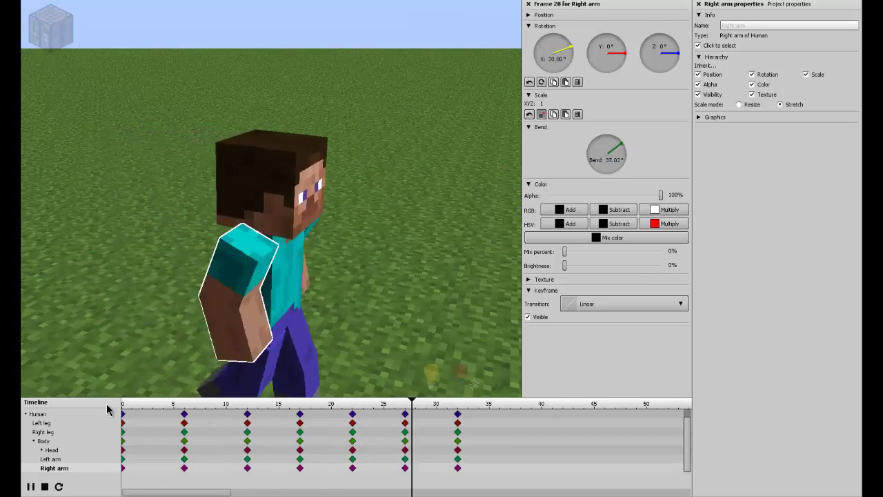
pyautogui.moveTo(252, 404); pyautogui.dragTo(446, 407)
# - Move Steve forward along Y to 5.51 at frame 32 and replay the walk
pyautogui.click(457, 414)
pyautogui.moveTo(406, 337)
pyautogui.mouseDown(button='right')
pyautogui.moveTo(271, 200)
pyautogui.moveTo(263, 210)
pyautogui.mouseUp(button='right')
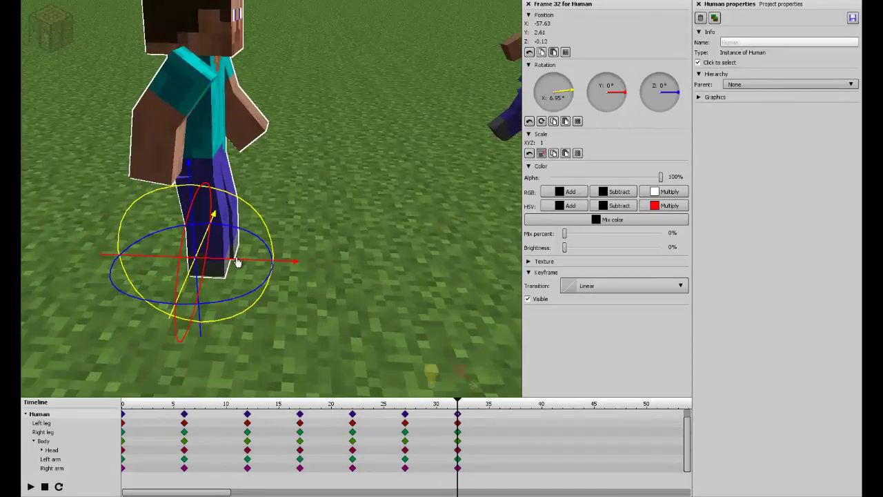
pyautogui.moveTo(236, 262); pyautogui.dragTo(260, 262)
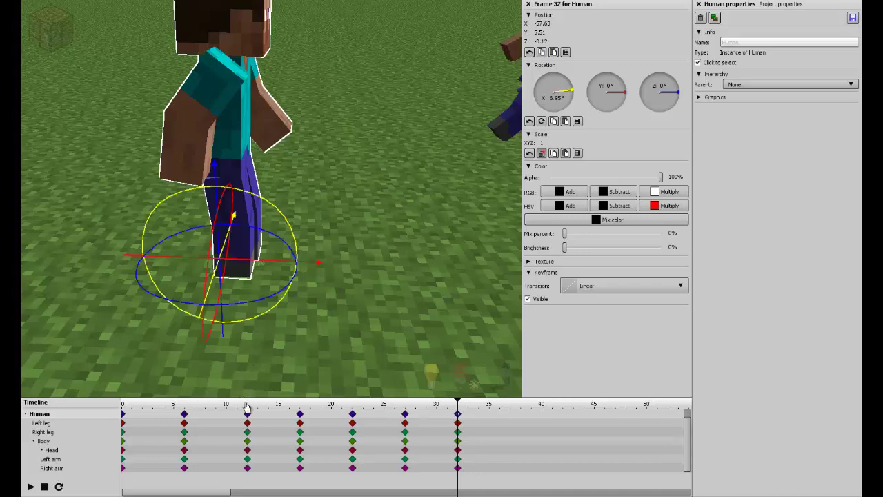
pyautogui.moveTo(248, 407); pyautogui.dragTo(447, 400)
pyautogui.press('space')
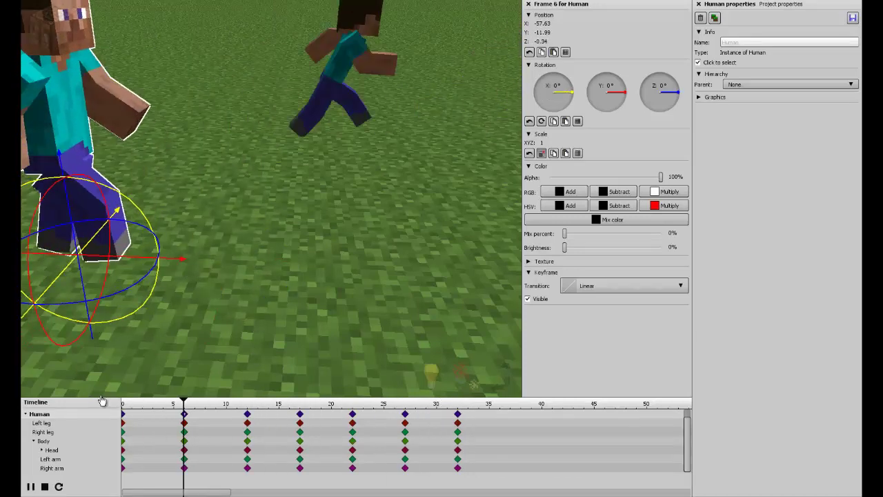
pyautogui.press('space')
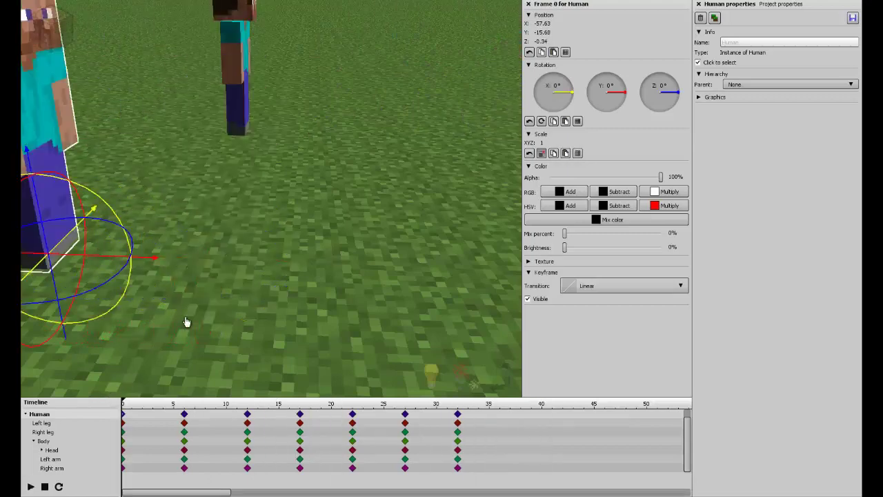
# - At frame 32, lower the right arm to 16.9° and the left arm to 3.74°, then return to frame 0
pyautogui.click(459, 430)
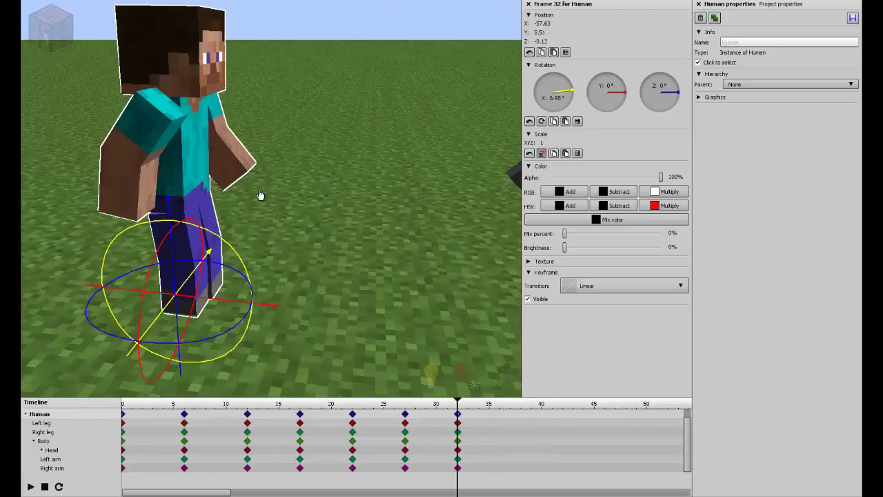
pyautogui.moveTo(260, 195); pyautogui.dragTo(269, 200, button='right')
pyautogui.click(252, 246)
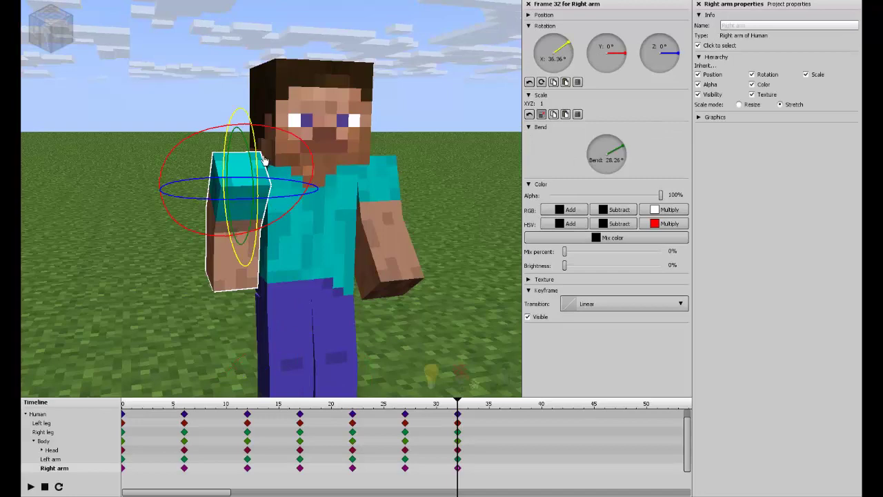
pyautogui.moveTo(256, 153); pyautogui.dragTo(240, 124)
pyautogui.click(398, 234)
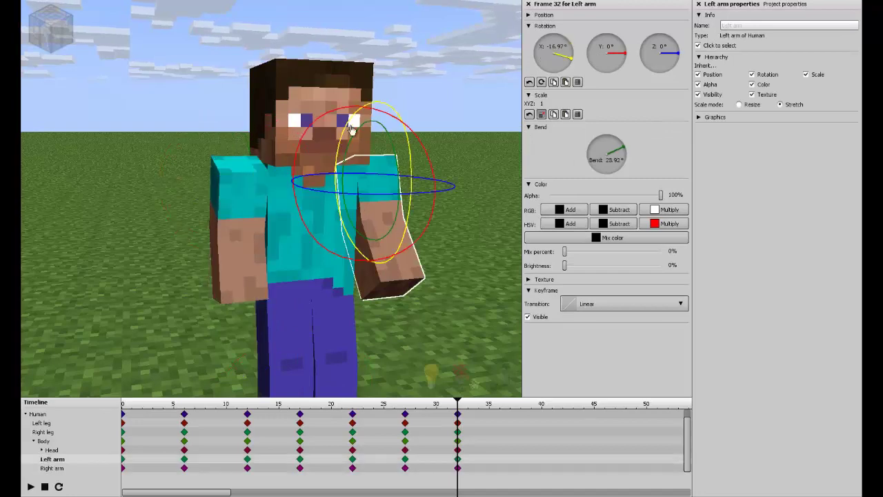
pyautogui.moveTo(379, 127)
pyautogui.mouseDown()
pyautogui.moveTo(394, 138)
pyautogui.moveTo(398, 115)
pyautogui.moveTo(407, 142)
pyautogui.mouseUp()
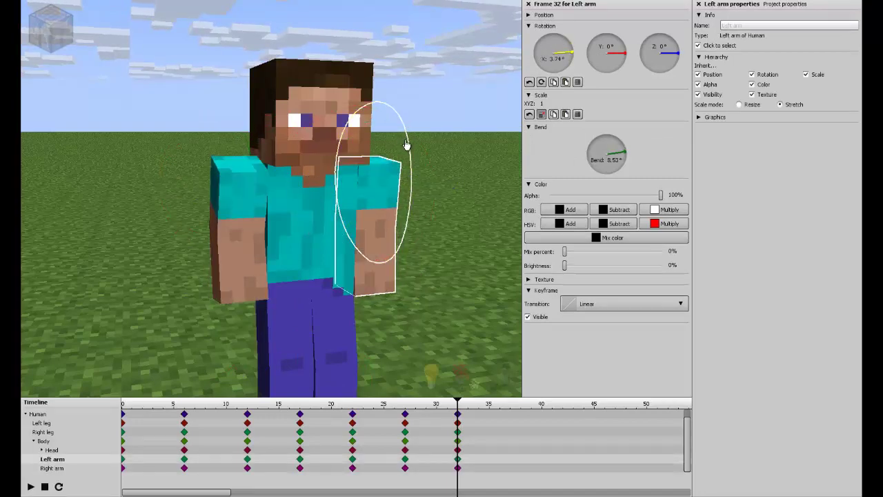
pyautogui.moveTo(270, 200); pyautogui.dragTo(270, 212, button='right')
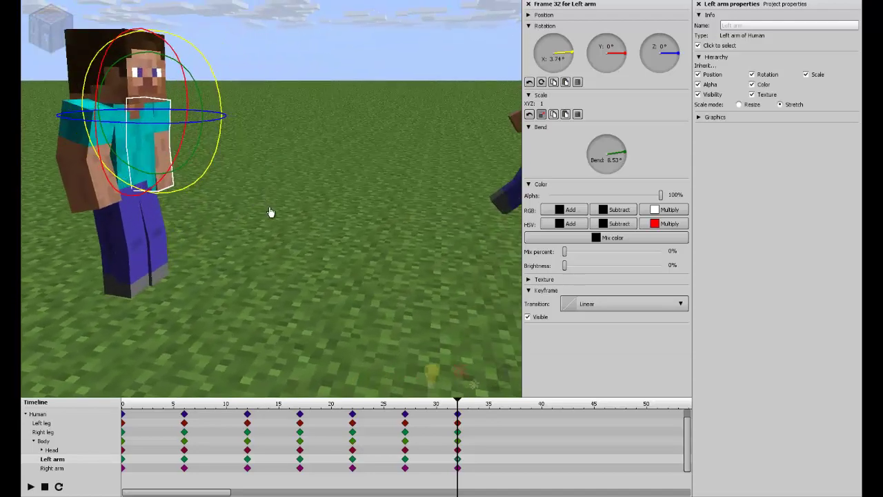
pyautogui.click(129, 403)
pyautogui.press('space')
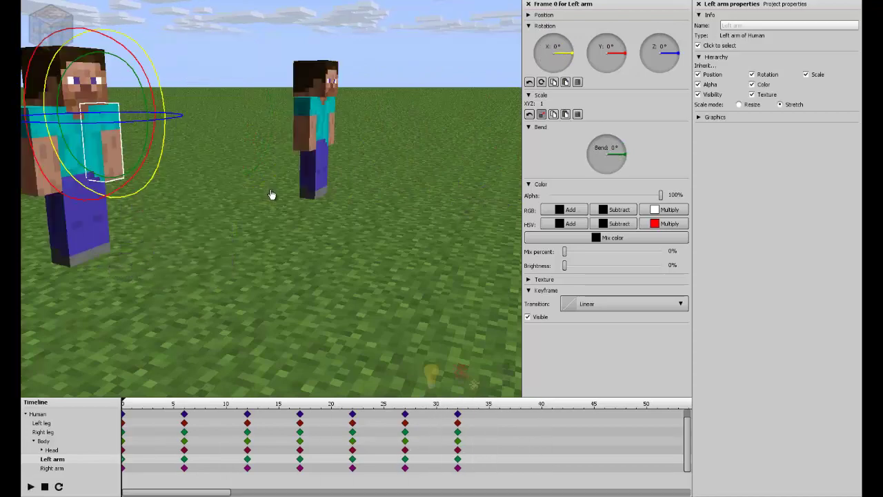
pyautogui.press('space')
pyautogui.scroll(-5, 269, 200)
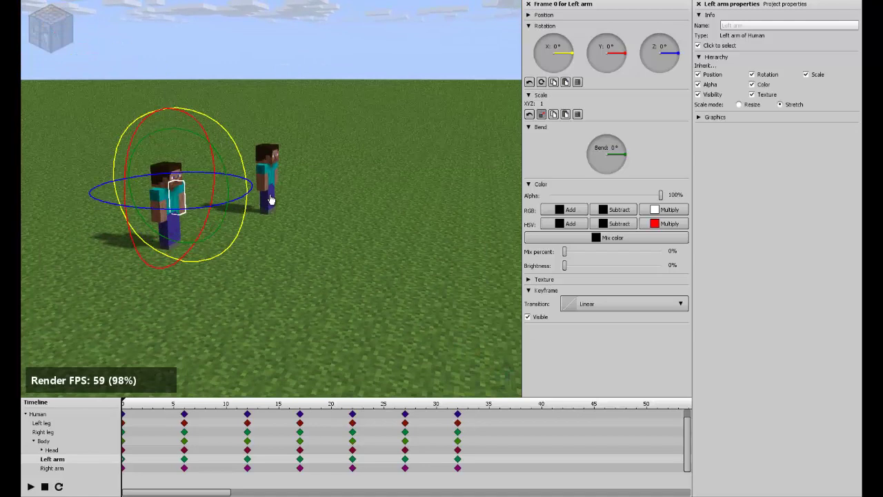
pyautogui.press('d')
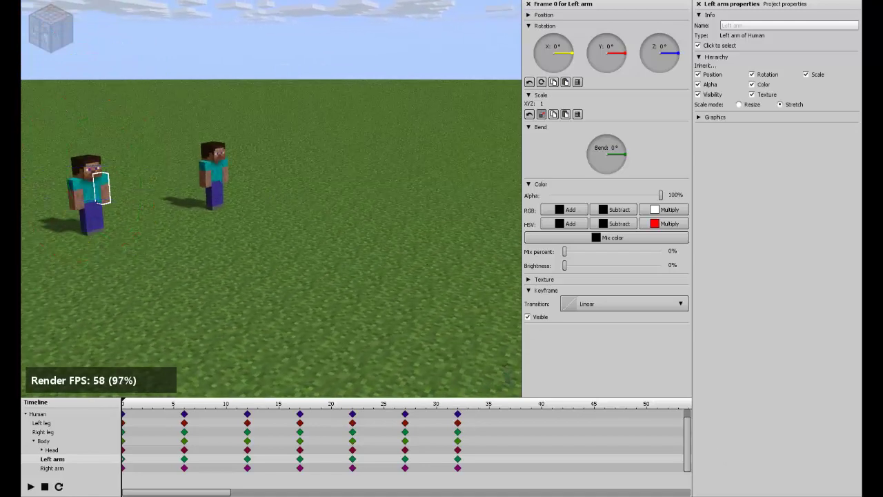
pyautogui.press('space')
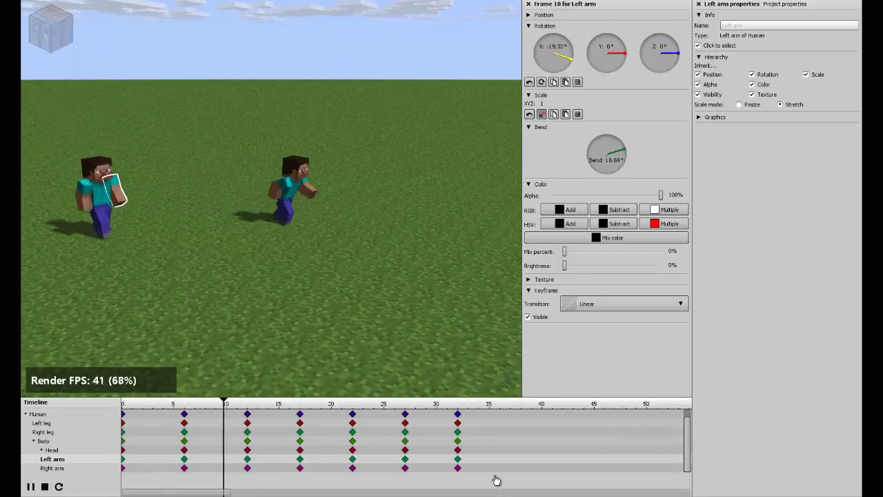
pyautogui.press('space')
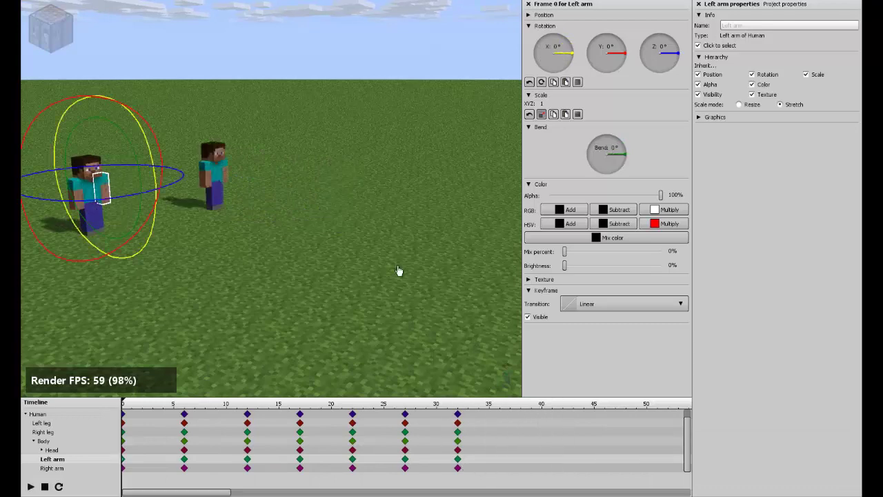